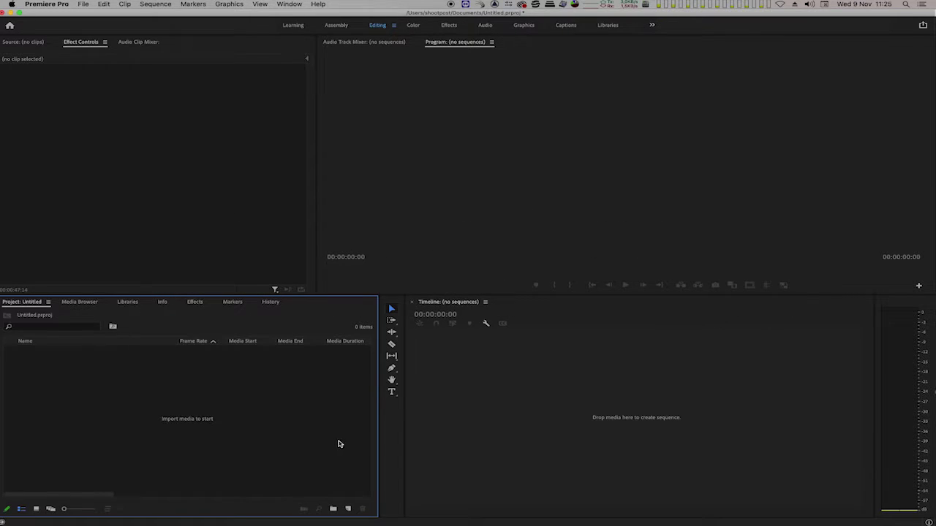
Import the six trailer WAV files into the Premiere Pro project.
key(super+Tab)
drag(495, 212, 167, 395)
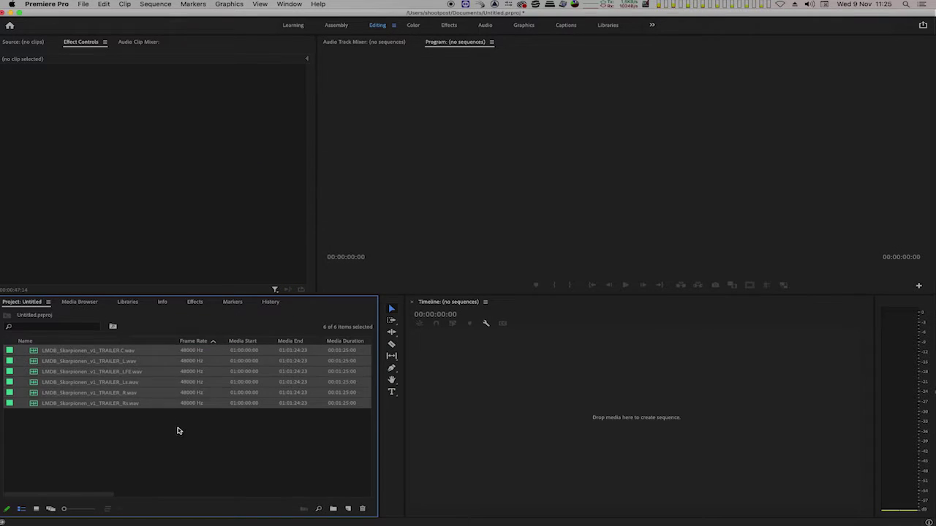
click(177, 431)
Create Sequence 02 from the DCI Scope 2048x858 6ch audio preset (24 fps, Multichannel, mono tracks).
click(348, 509)
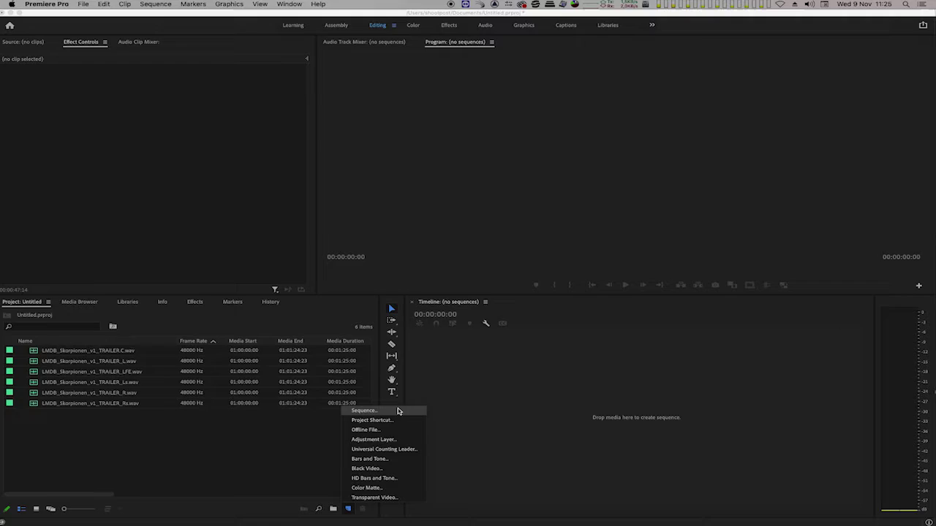
click(399, 411)
scroll(327, 352, down, 1)
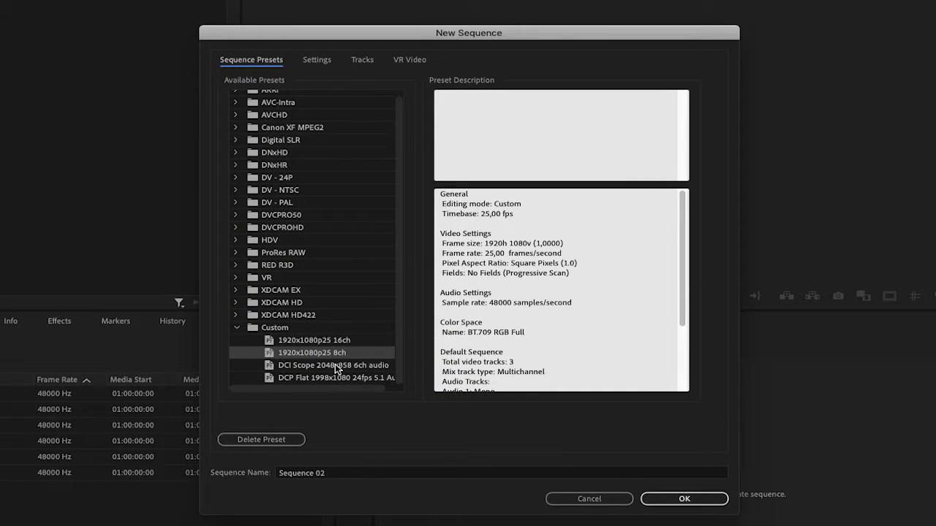
click(335, 365)
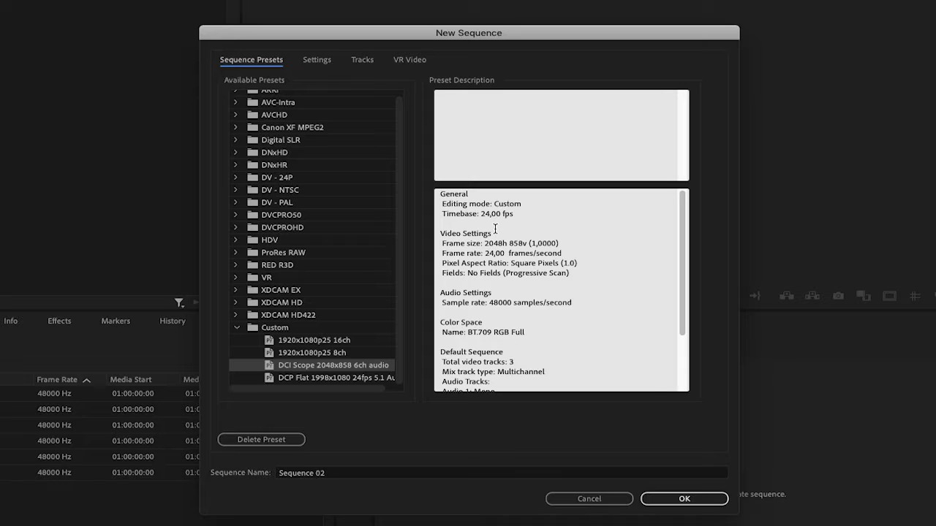
drag(482, 213, 513, 214)
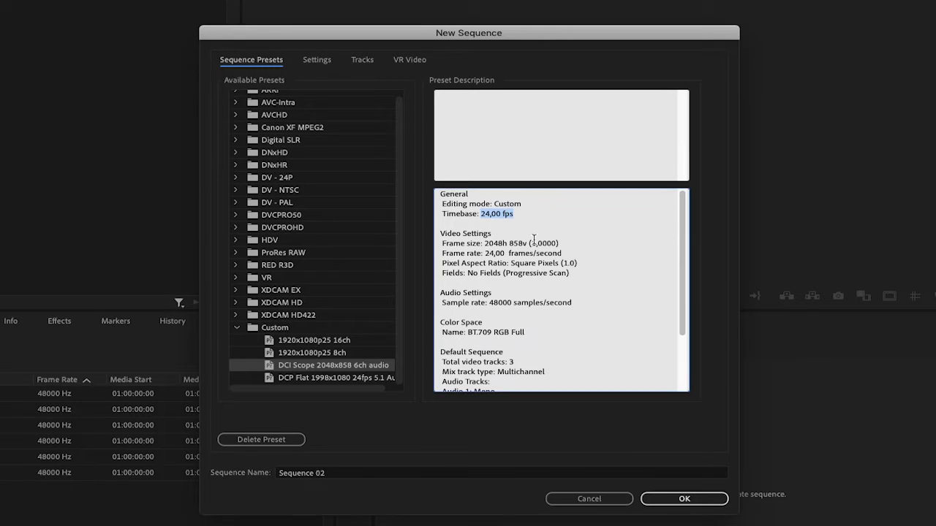
scroll(506, 331, down, 3)
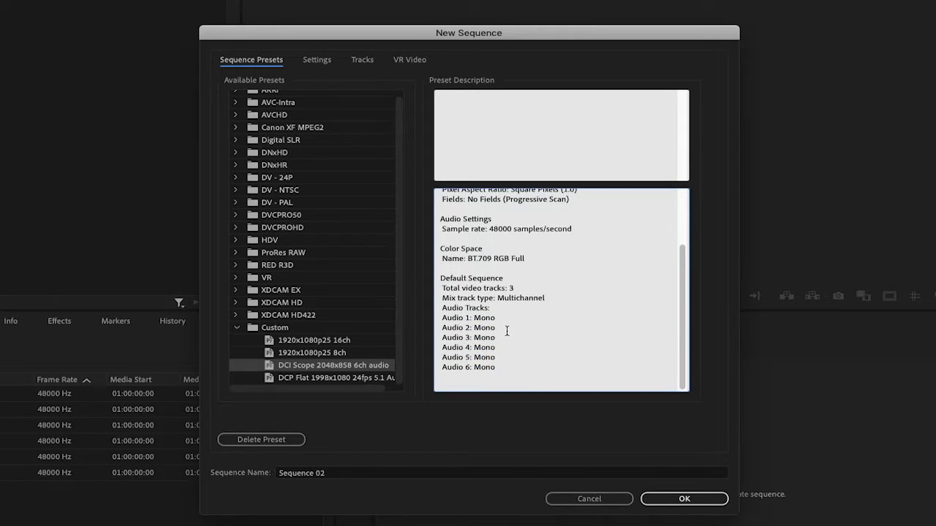
double_click(510, 298)
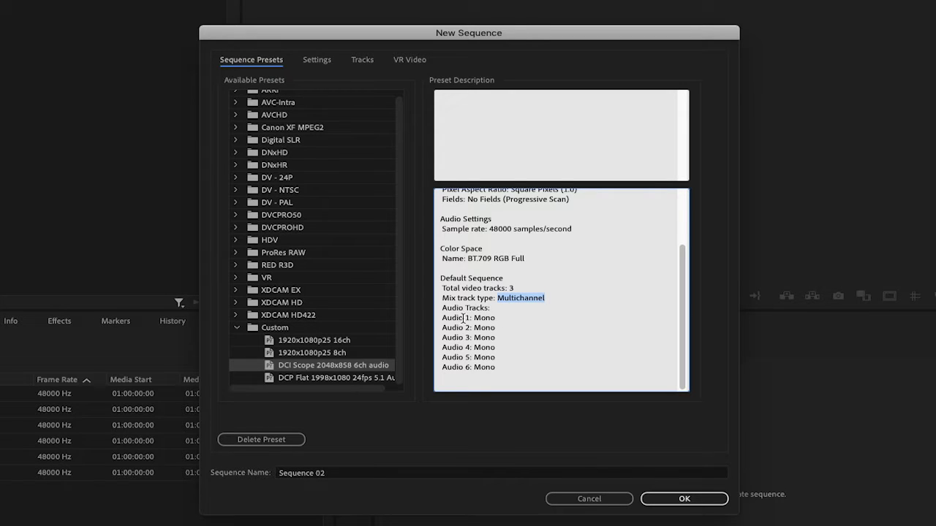
drag(443, 318, 532, 400)
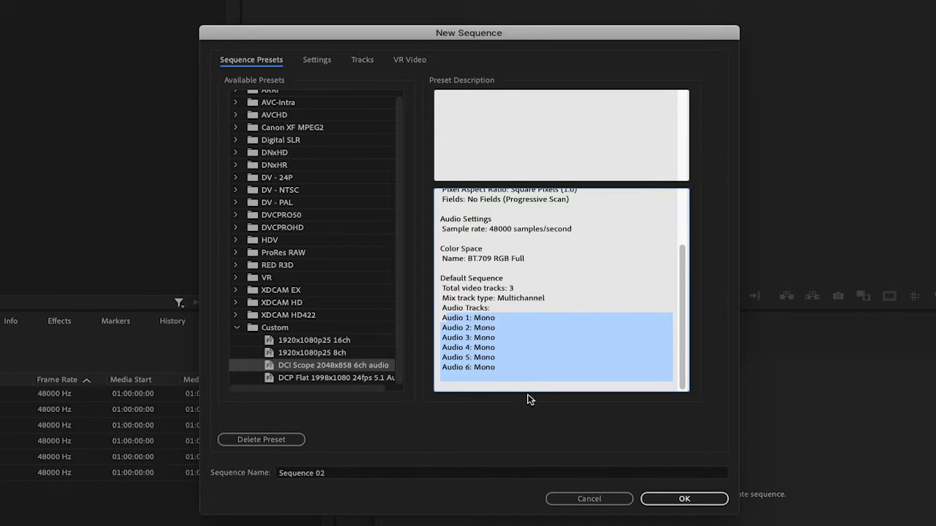
click(653, 497)
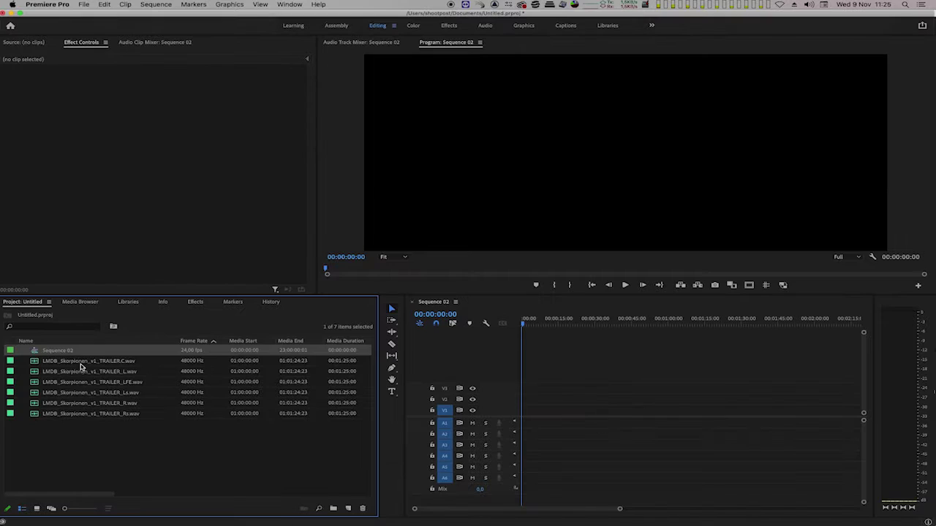
Place the WAV clips on audio tracks A1–A6 from 00:00 and show audio clip names.
drag(82, 367, 541, 456)
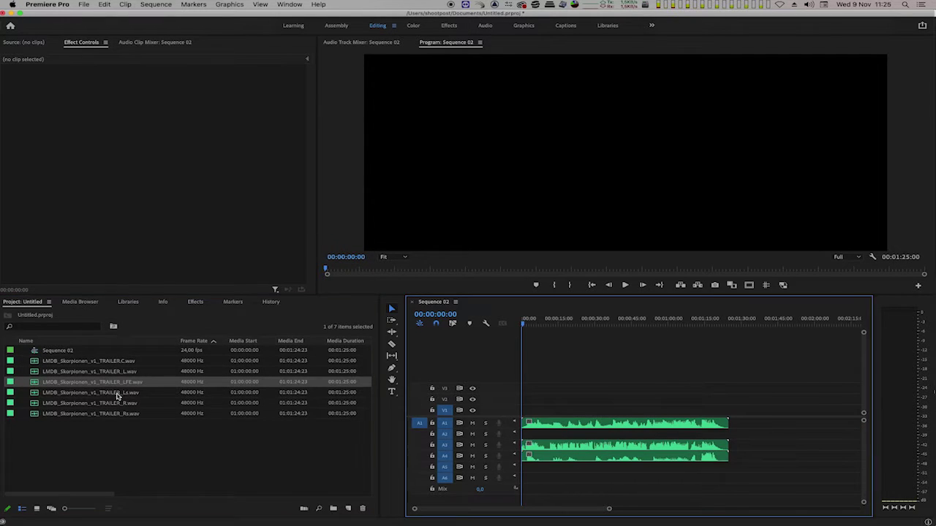
drag(119, 393, 550, 477)
click(116, 404)
click(352, 208)
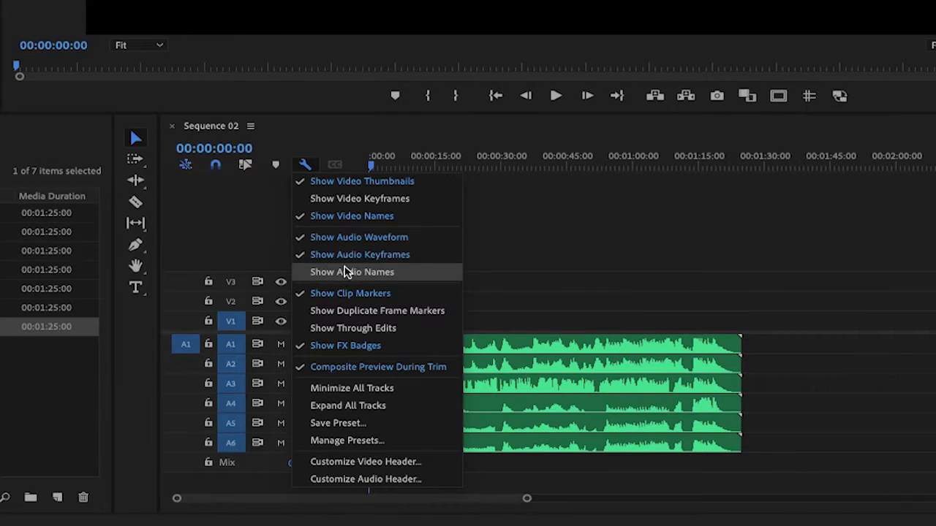
click(346, 272)
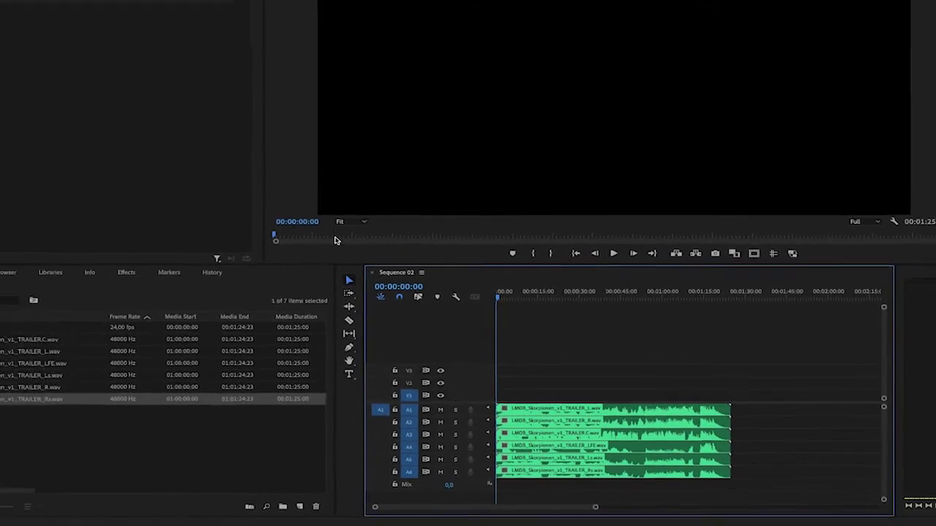
Export media as CuteDCP with 5.1 audio in L-R-C-LFE-LS-RS channel order.
click(84, 4)
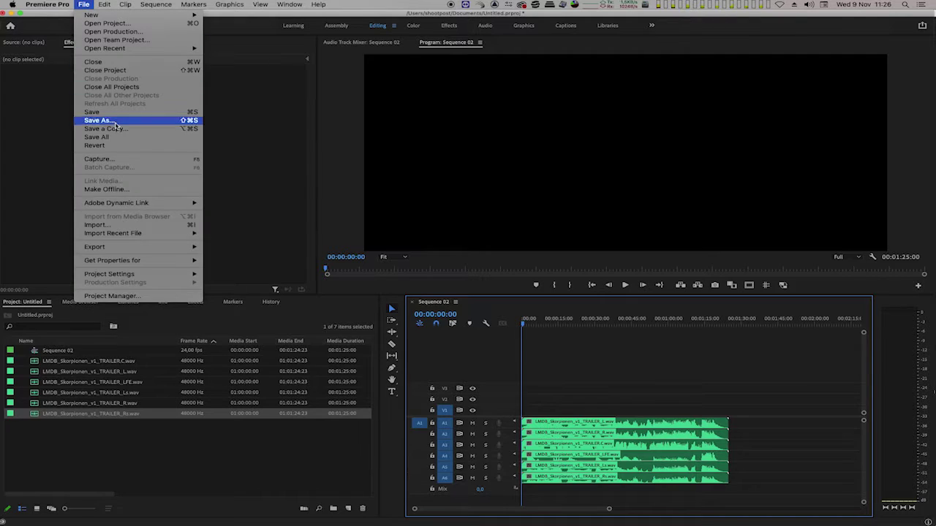
mouse_move(168, 250)
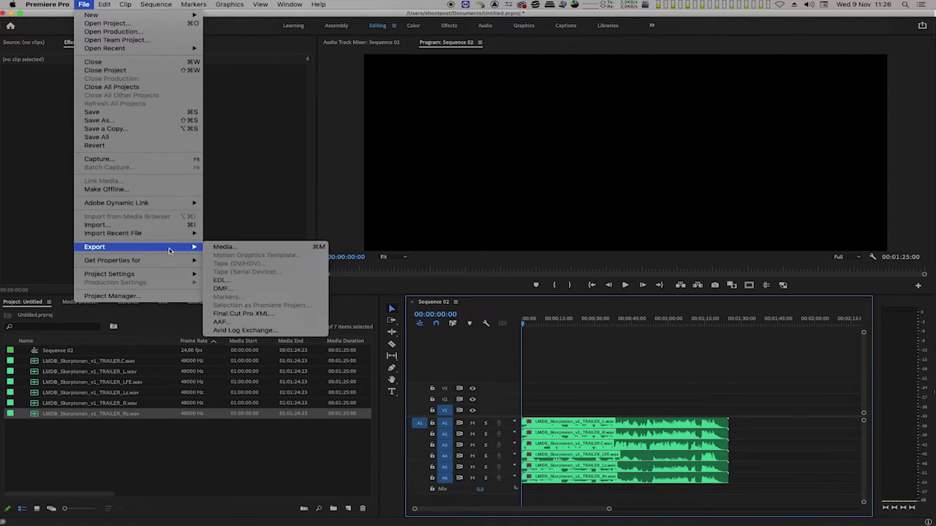
click(223, 247)
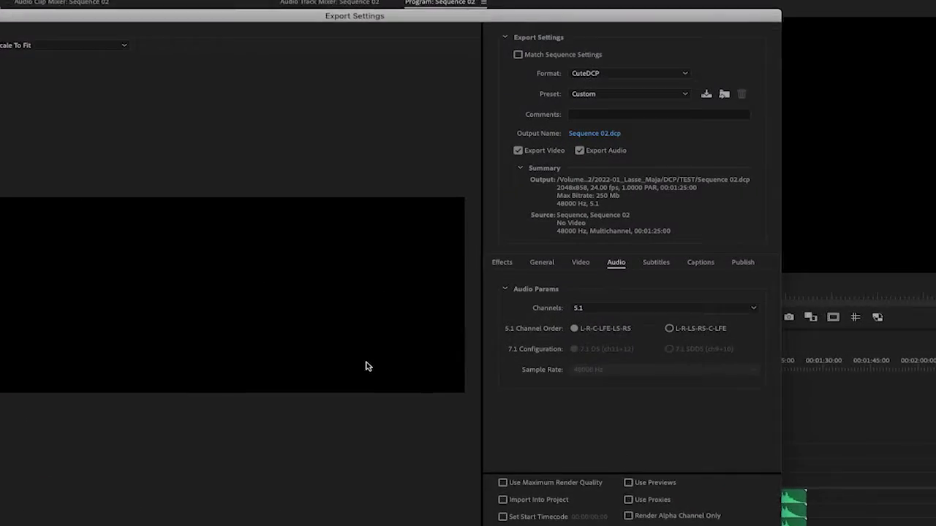
click(625, 63)
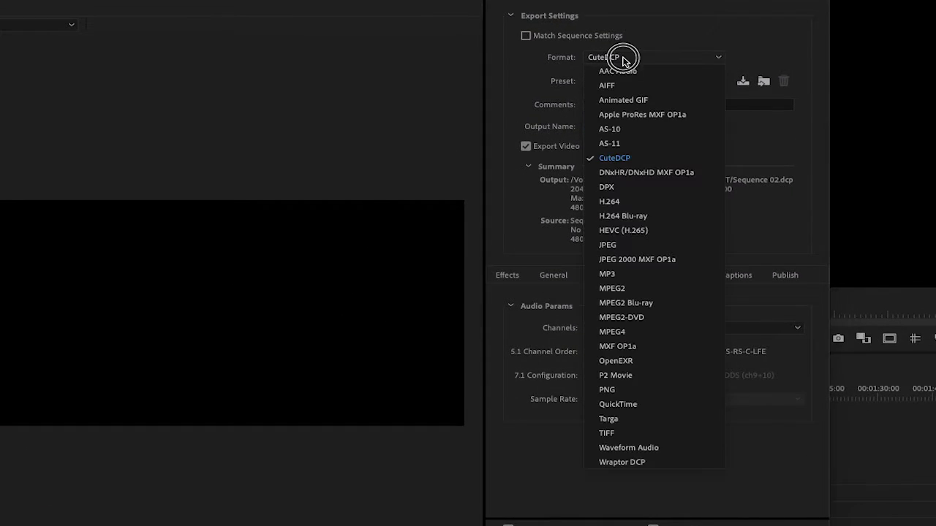
click(620, 156)
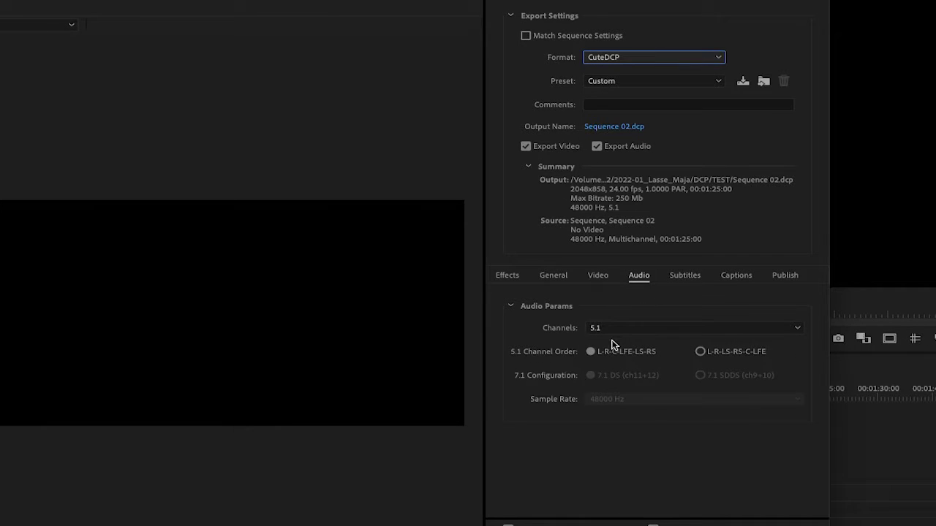
click(612, 331)
click(612, 356)
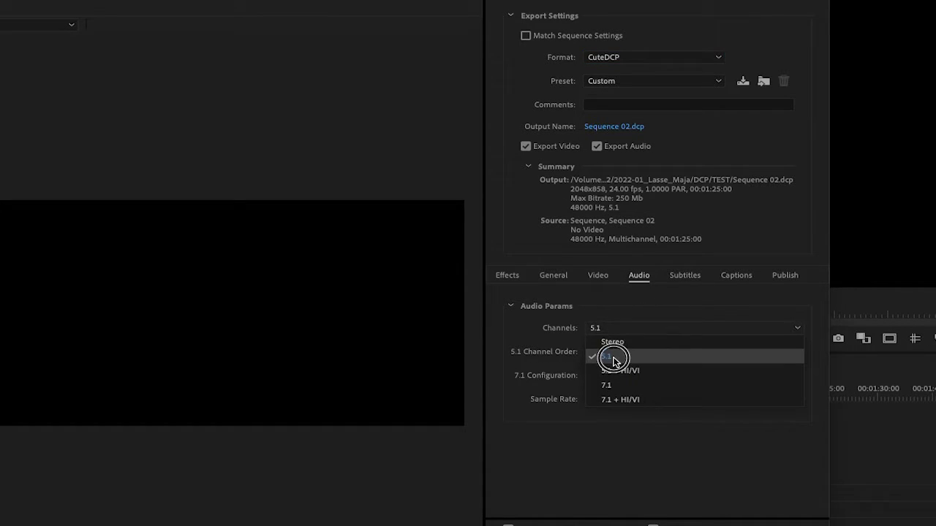
click(601, 354)
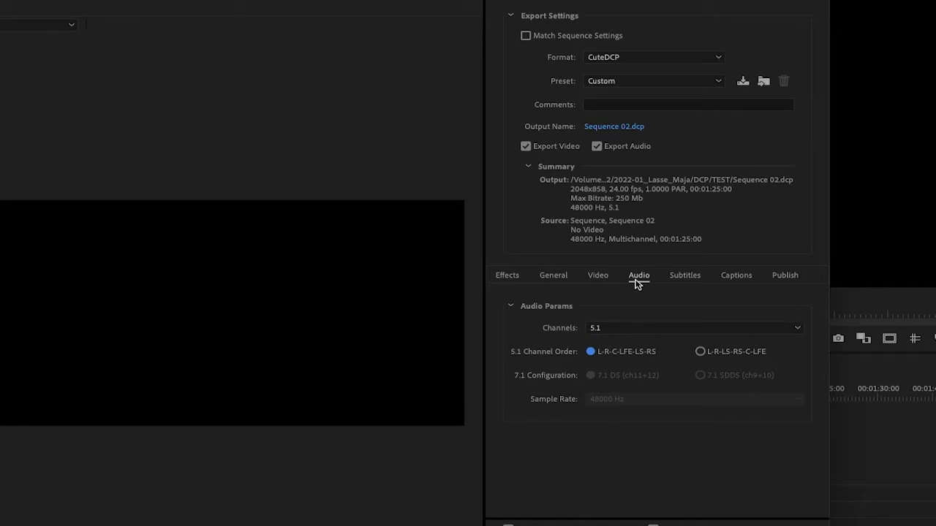
Set the DCP content title to AudioOnly with Interop packing.
click(597, 278)
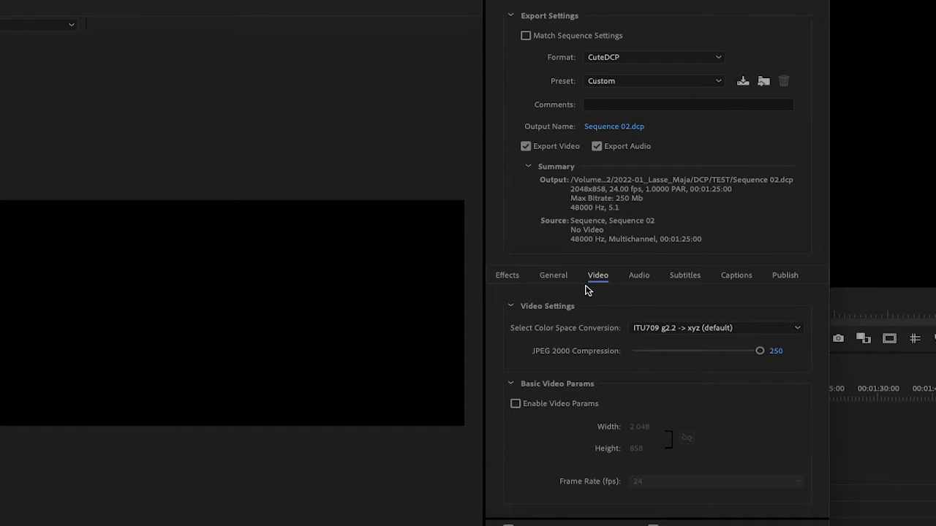
click(556, 276)
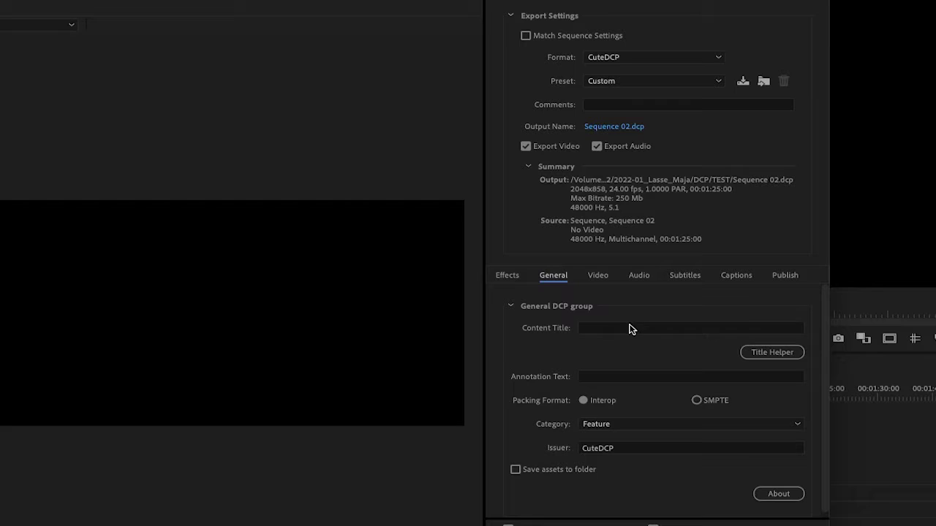
click(629, 329)
text(AudioOnly)
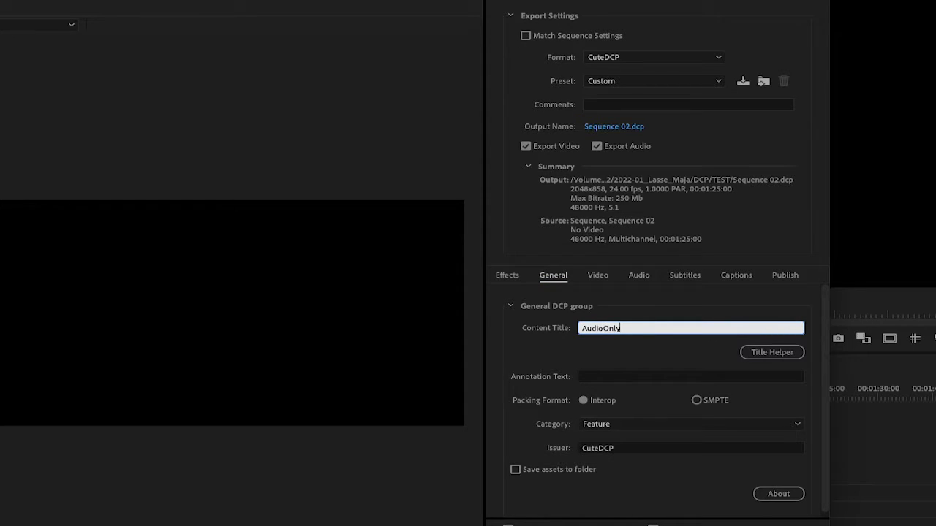
click(674, 359)
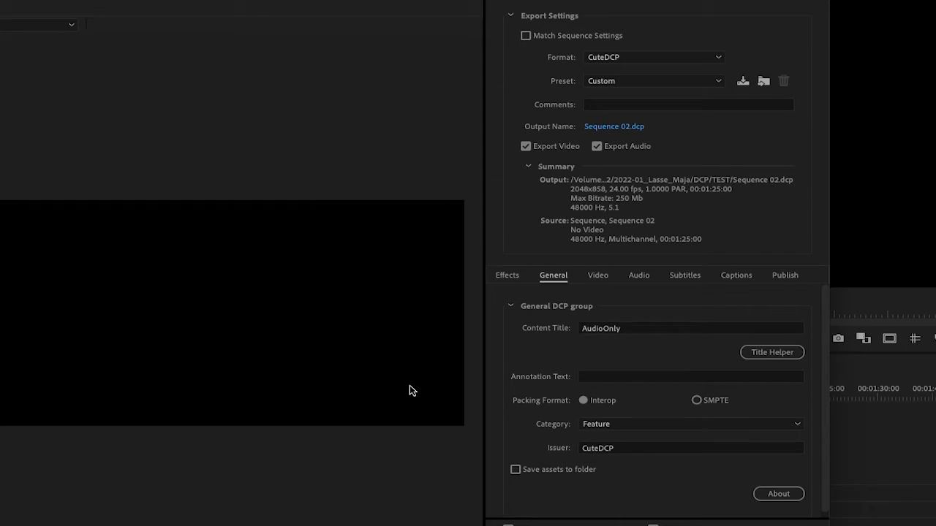
click(594, 402)
Name the output AudioOnly.dcp in the TEST folder and run the export.
click(614, 126)
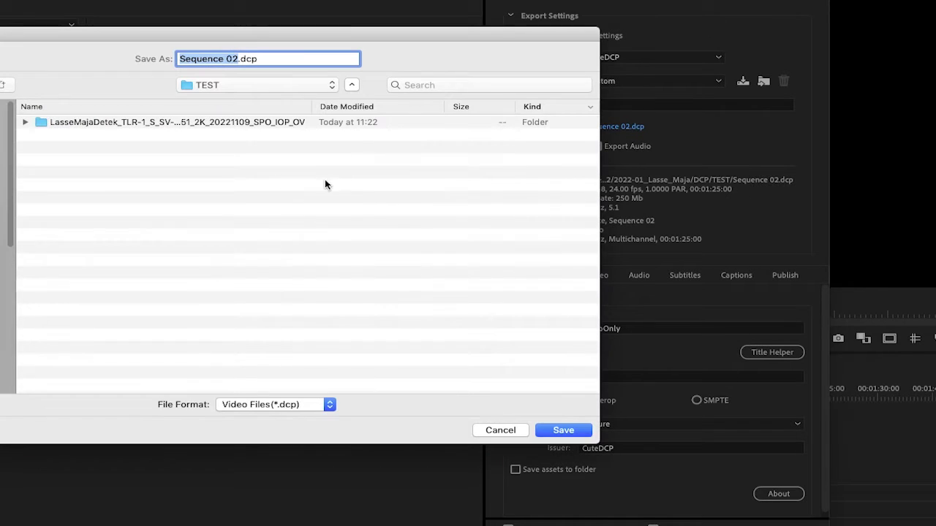
text(AudioOn)
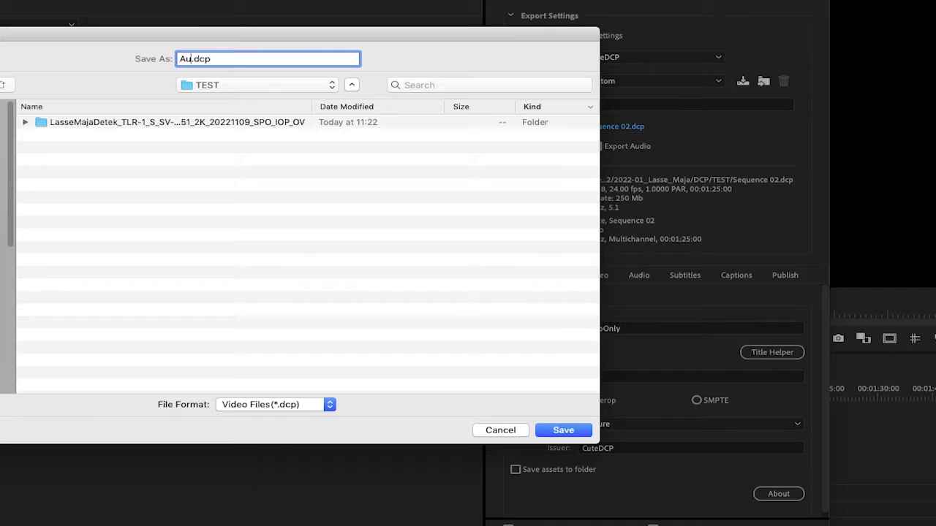
text(ly)
click(563, 430)
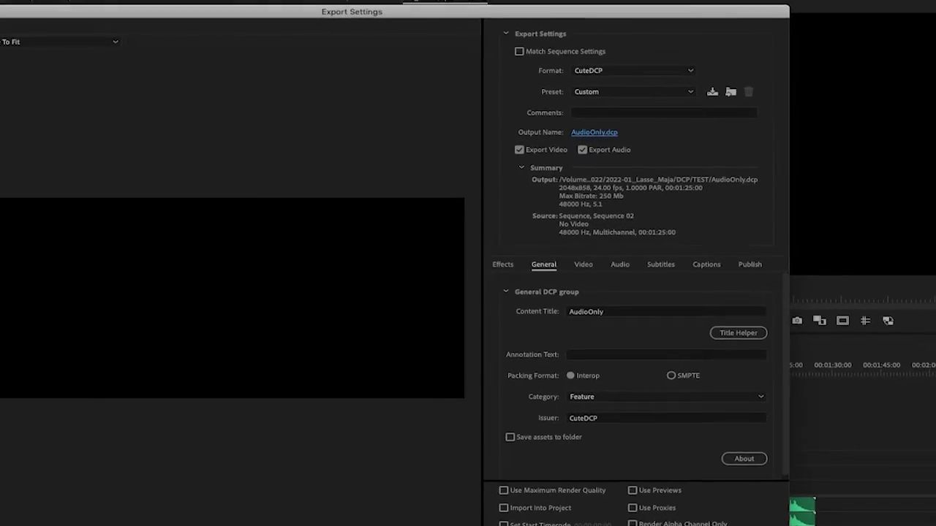
click(639, 507)
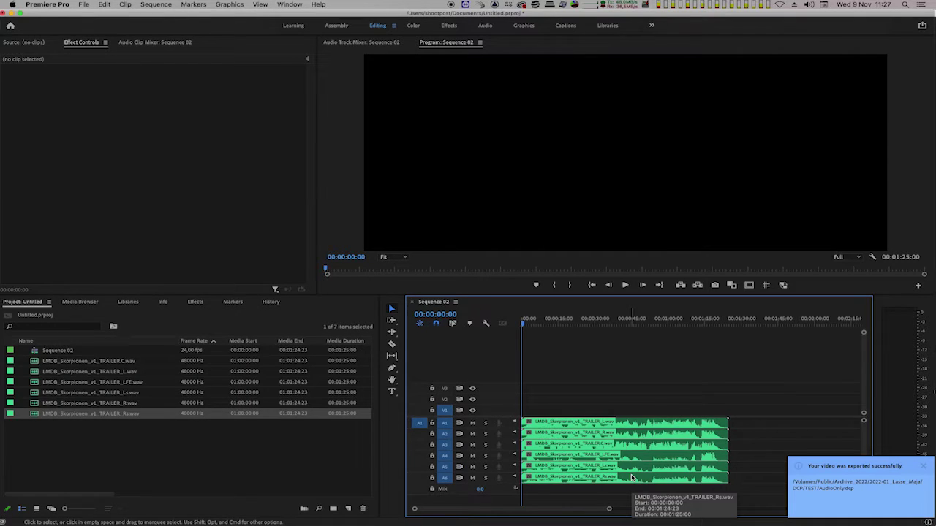
Import the AudioOnly DCP folder into After Effects via CuteDCPTools Import DCP.
key(super+Tab)
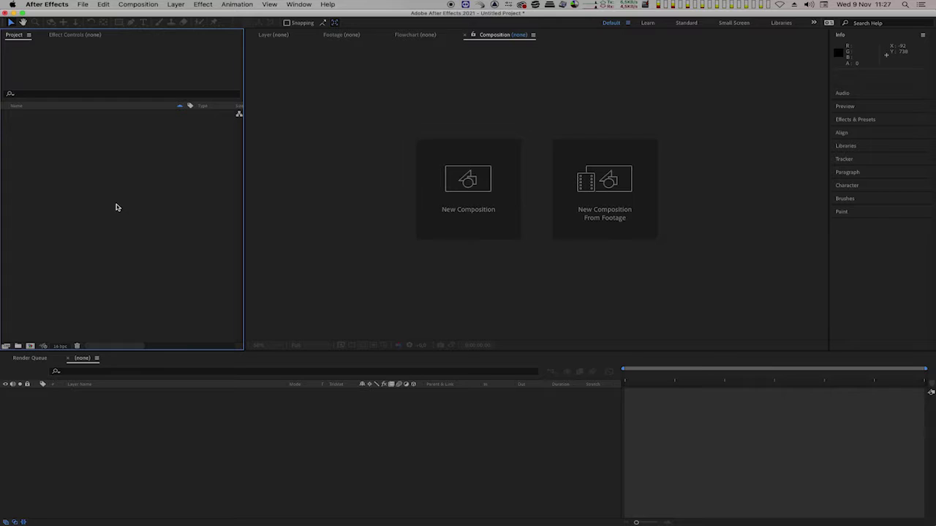
right_click(87, 158)
mouse_move(176, 199)
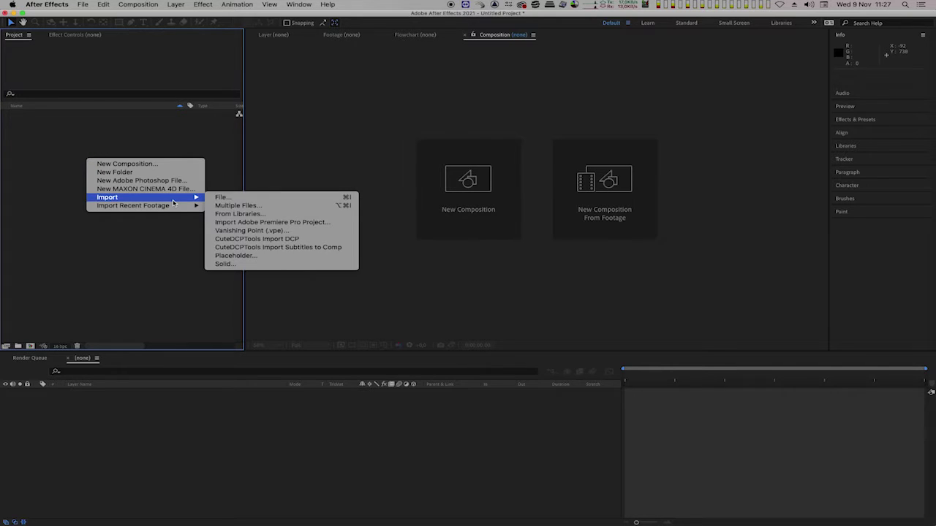
click(291, 242)
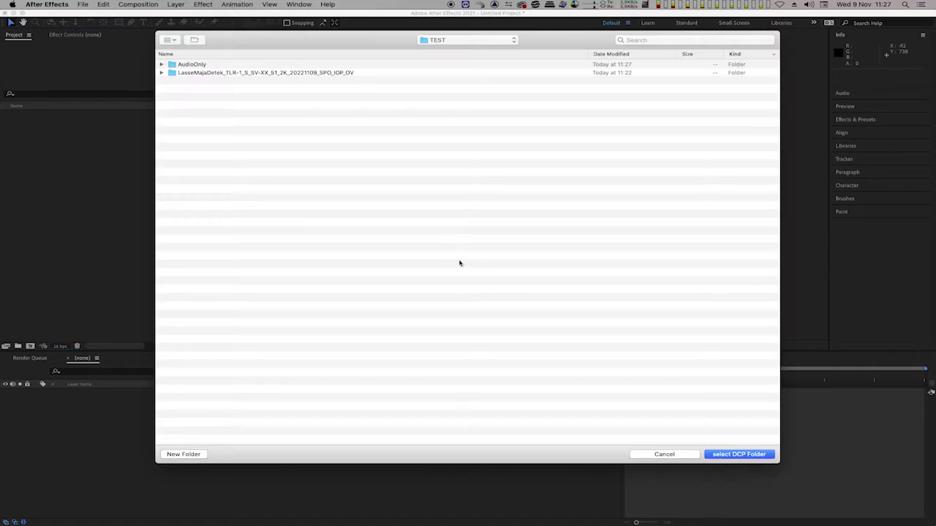
click(738, 454)
Import the LasseMajaDetek TLR-1 trailer DCP folder the same way.
right_click(76, 185)
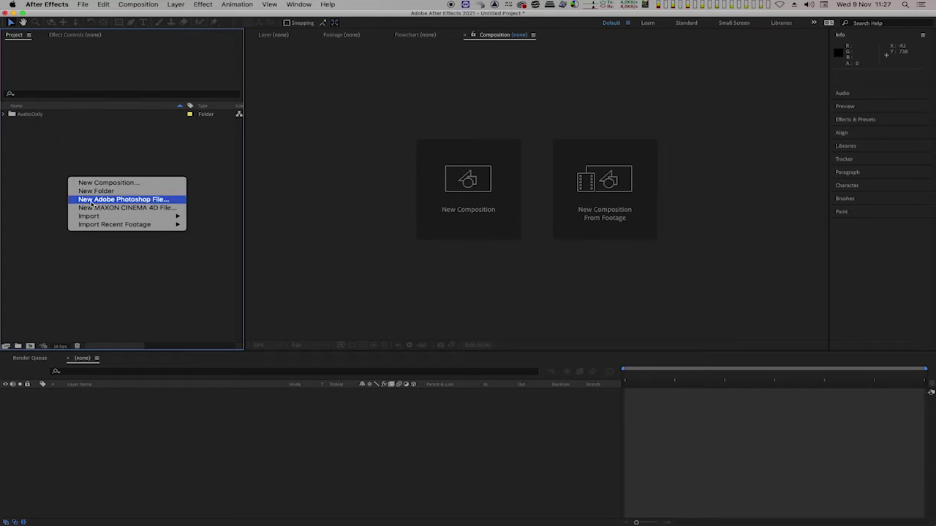
mouse_move(102, 215)
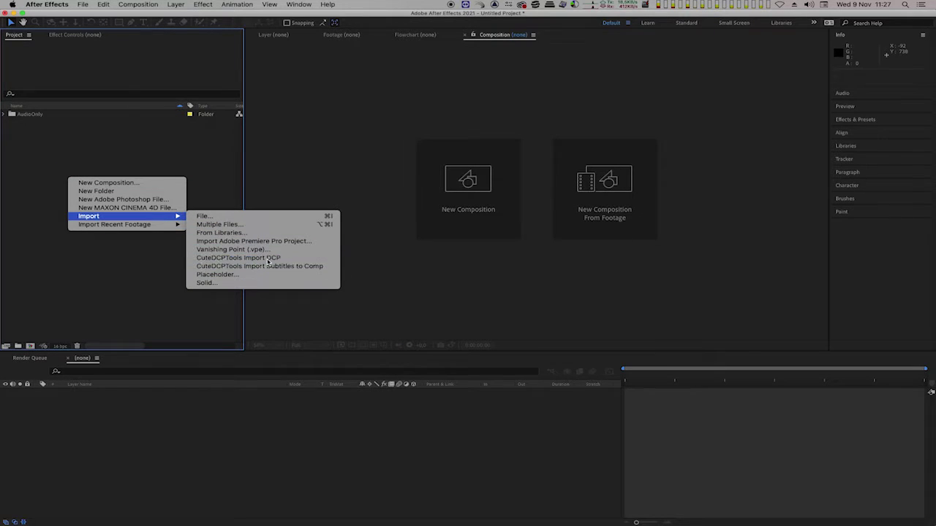
click(268, 258)
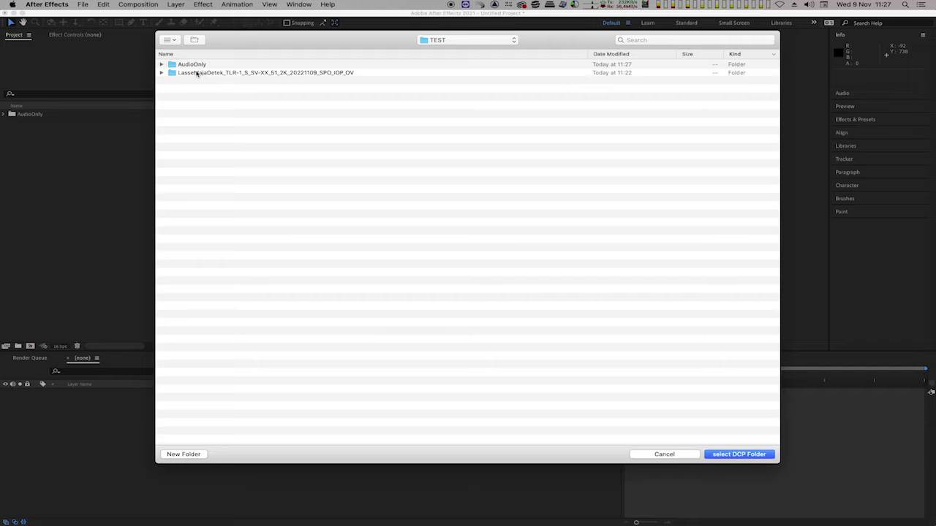
click(196, 73)
click(739, 454)
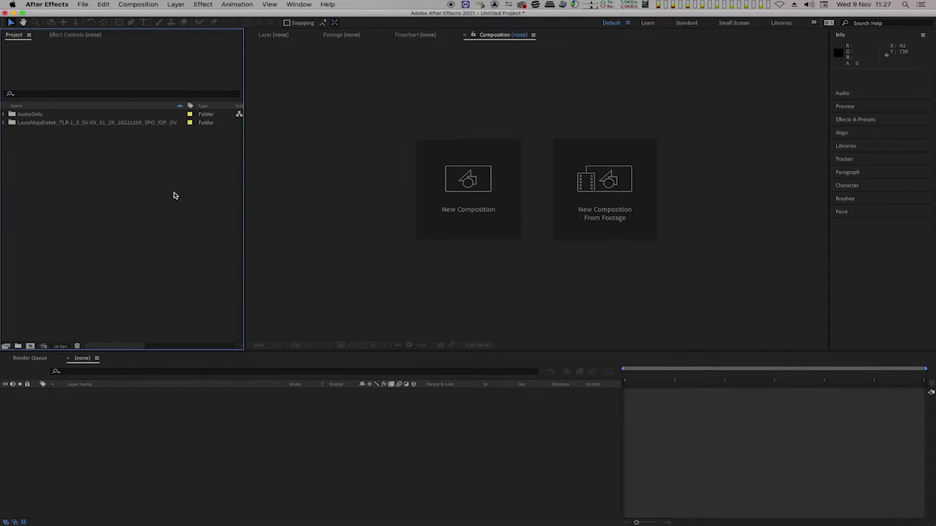
Open the trailer composition and delete its original pcm audio layer.
click(3, 123)
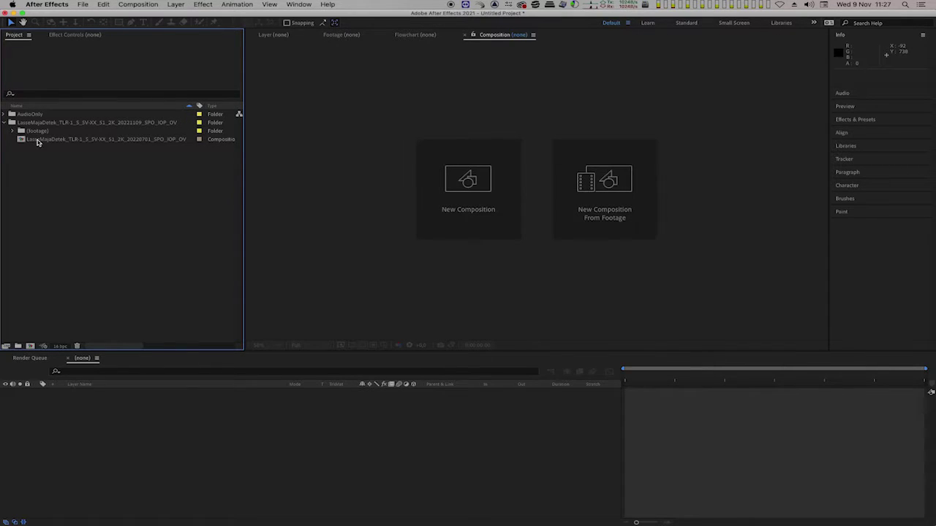
double_click(36, 139)
click(128, 401)
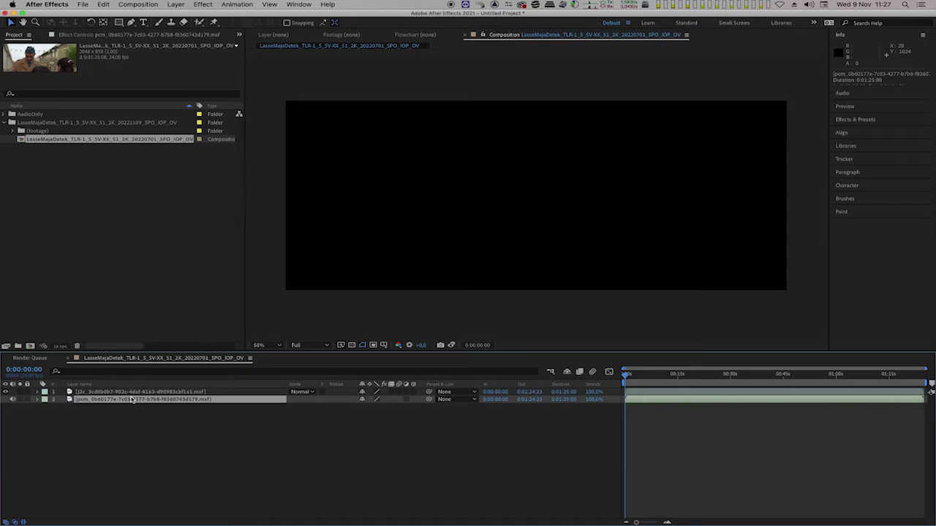
key(Delete)
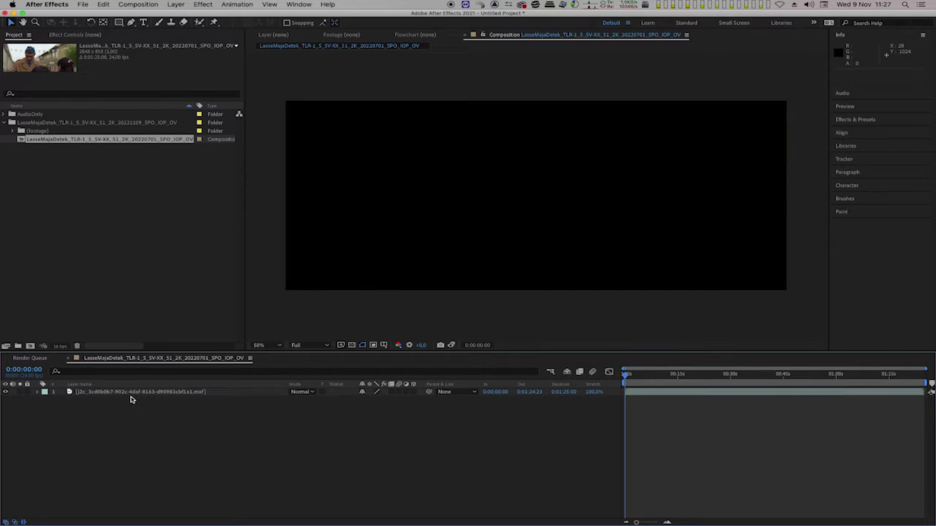
Drag the AudioOnly pcm audio MXF into the trailer composition as layer 2.
click(4, 114)
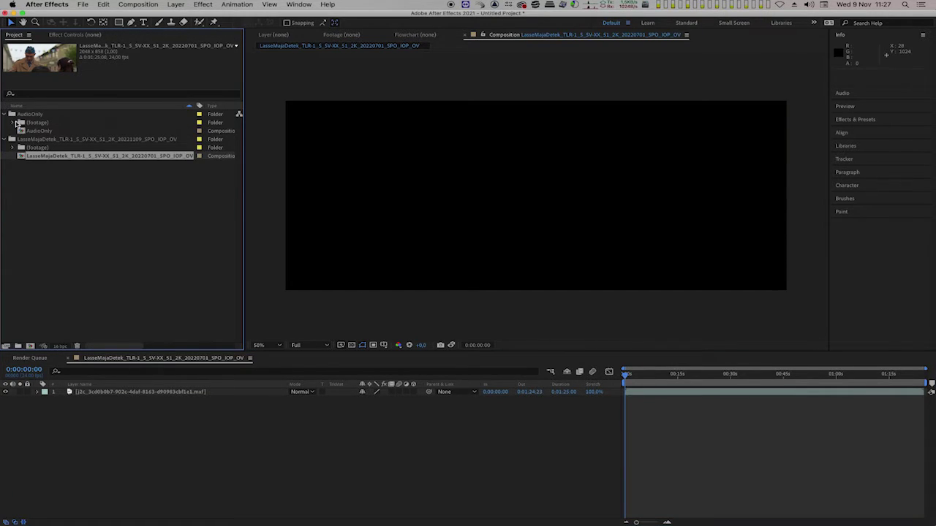
click(14, 122)
click(52, 140)
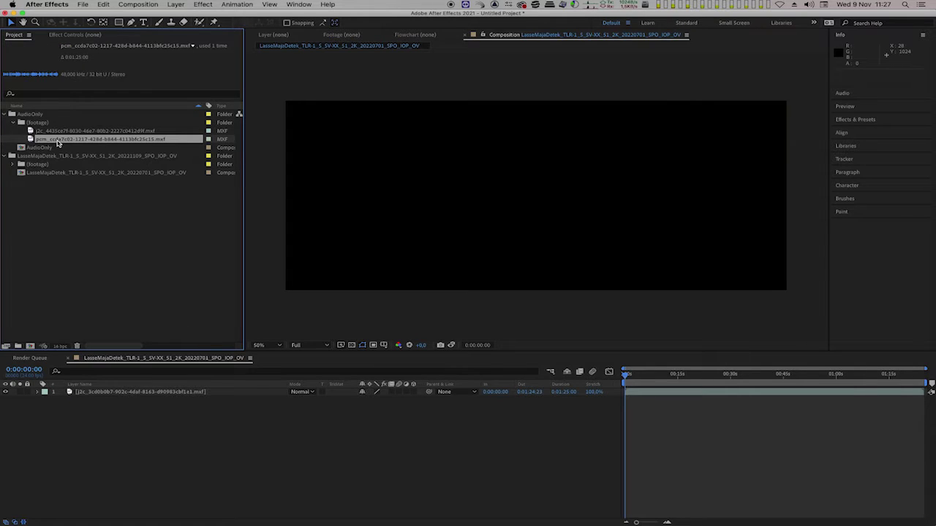
drag(57, 143, 82, 422)
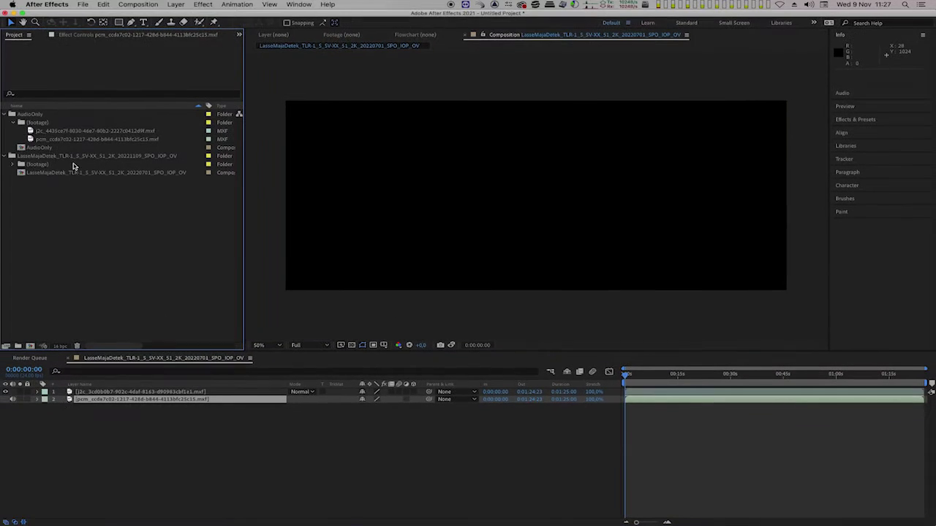
click(73, 155)
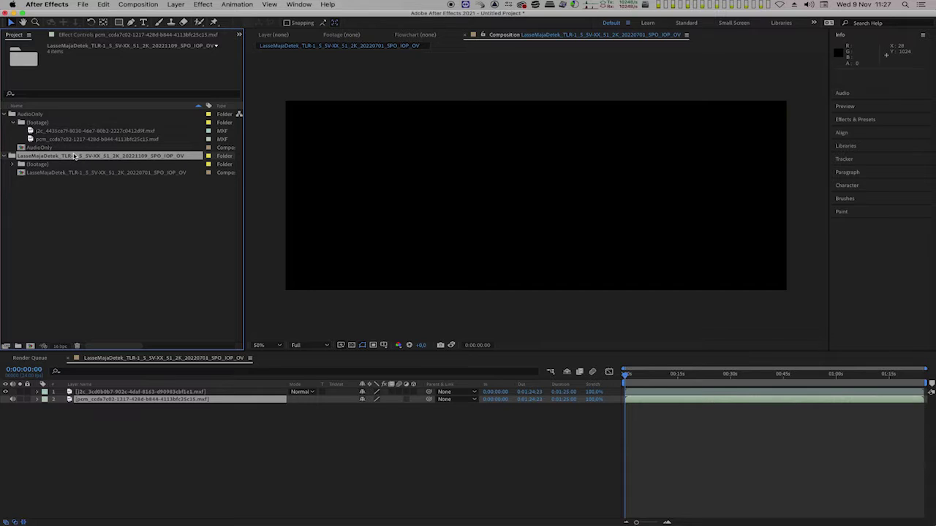
Start CuteDCPTools RePackage and set the content version to 2 in Title Helper, giving TLR-2.
click(82, 4)
mouse_move(151, 134)
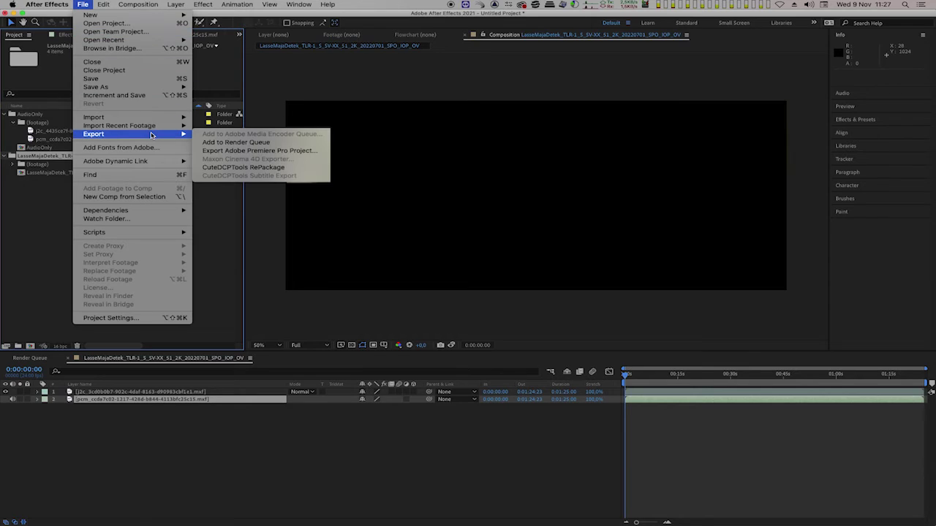
click(286, 167)
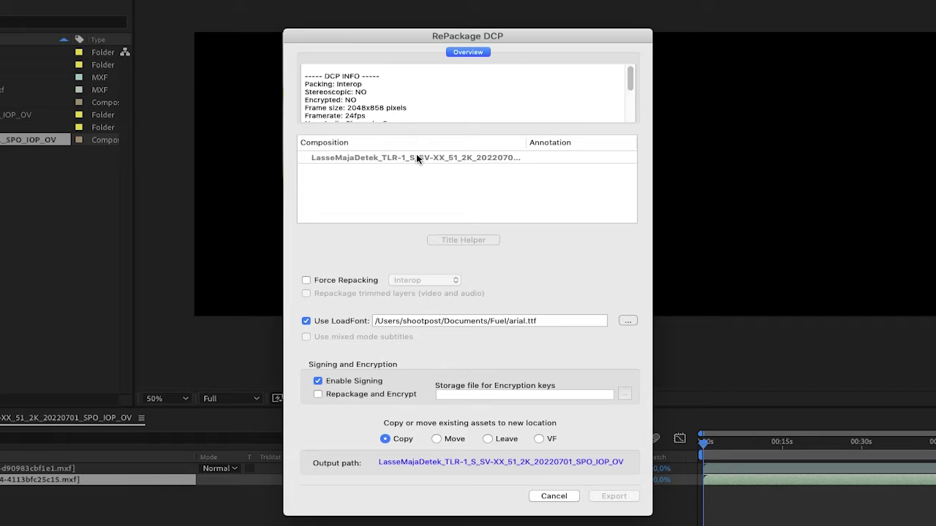
click(416, 159)
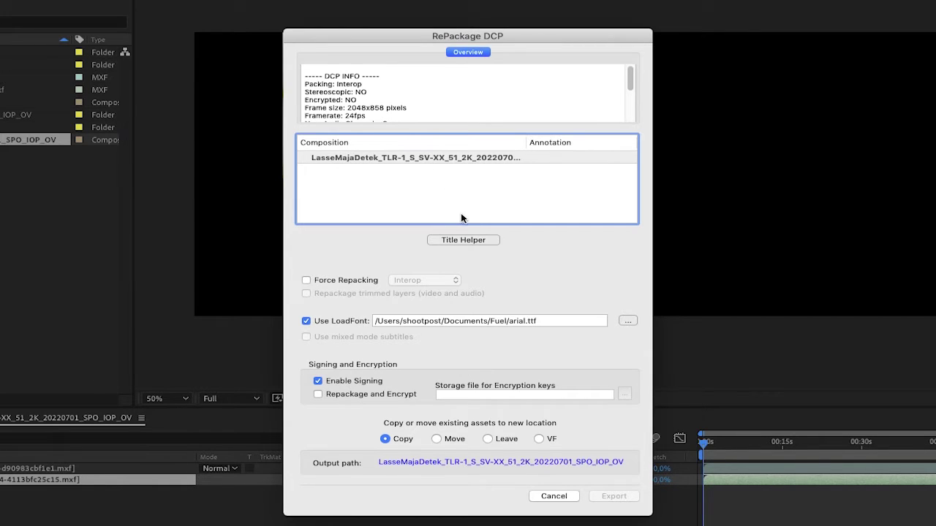
click(467, 239)
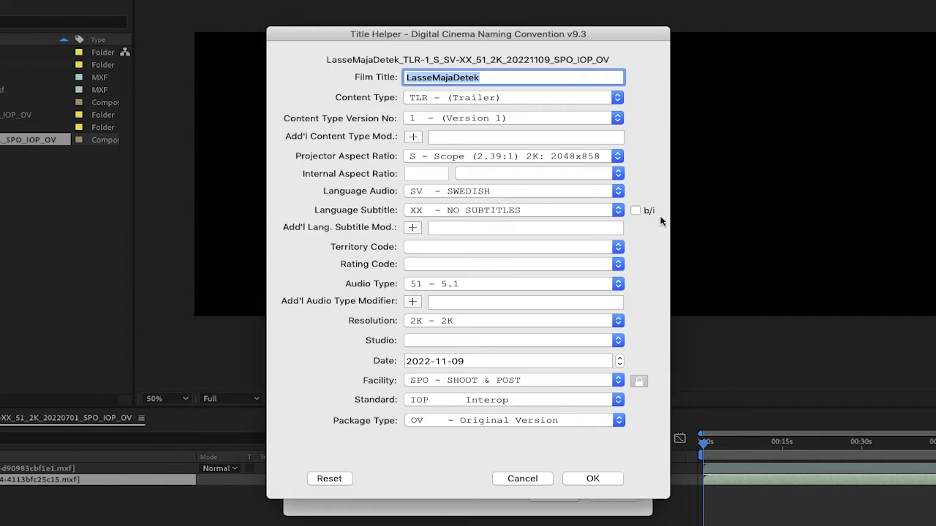
click(437, 119)
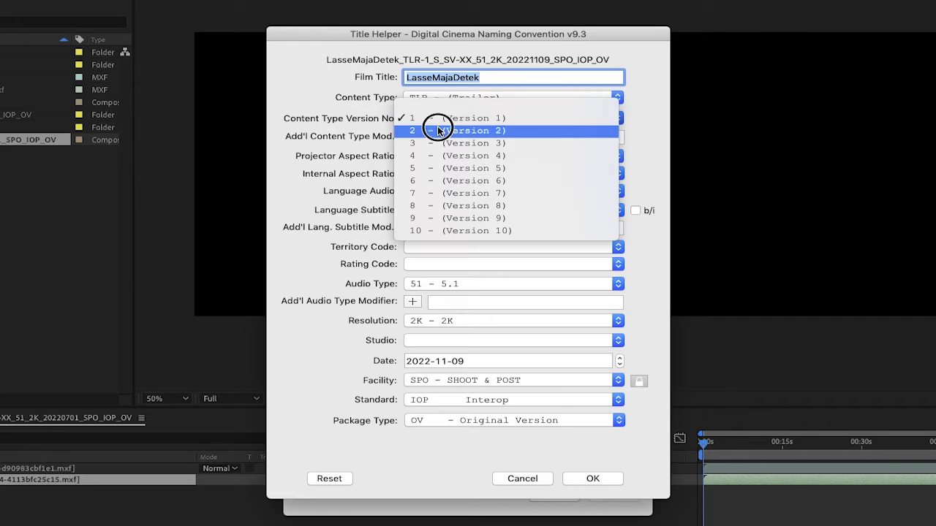
click(465, 125)
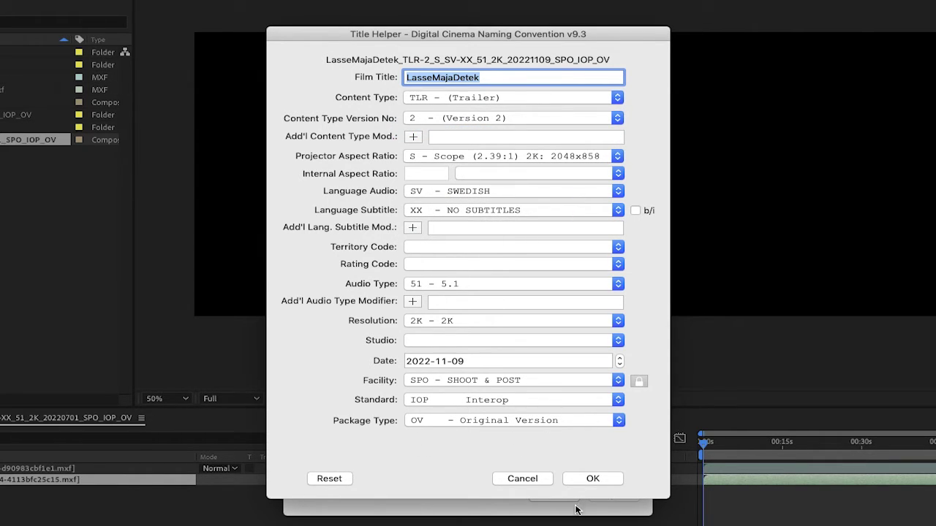
click(592, 479)
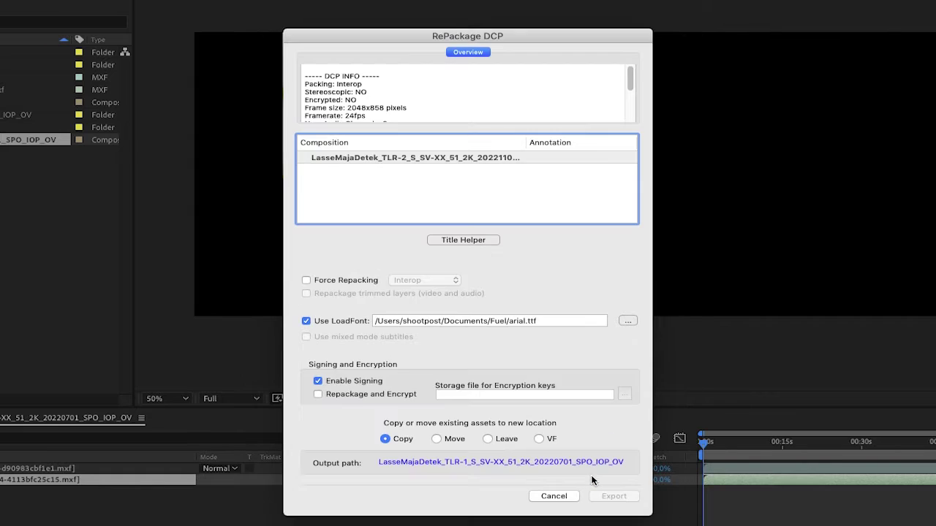
Copy the new TLR-2 composition title and choose Move for existing assets.
double_click(412, 157)
right_click(425, 157)
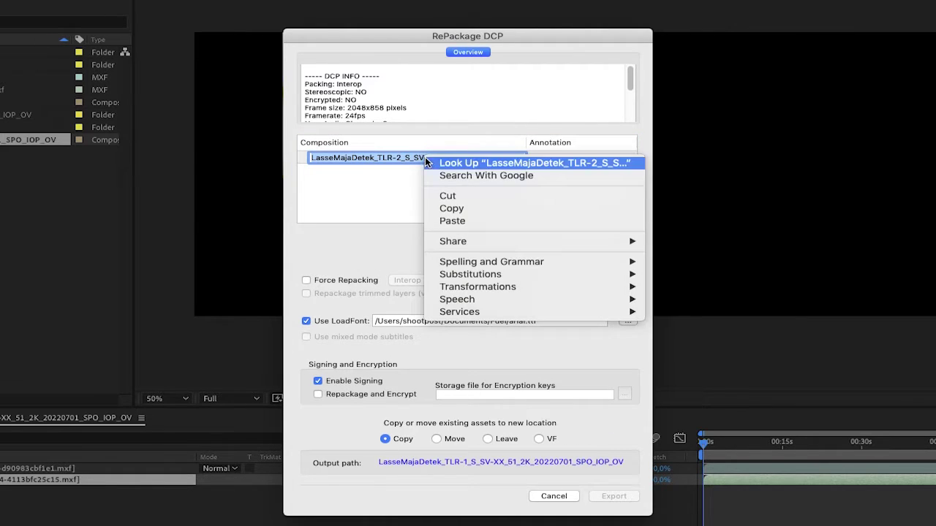
click(481, 208)
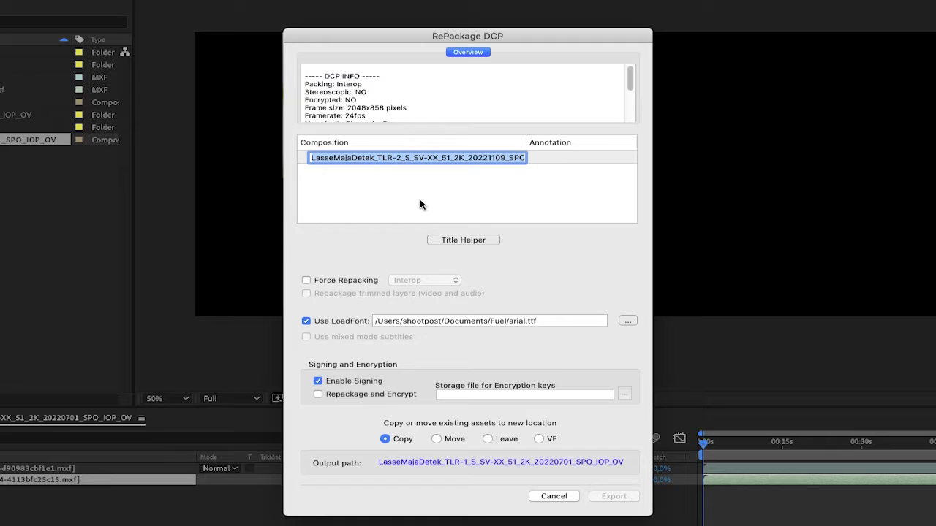
click(420, 204)
click(453, 441)
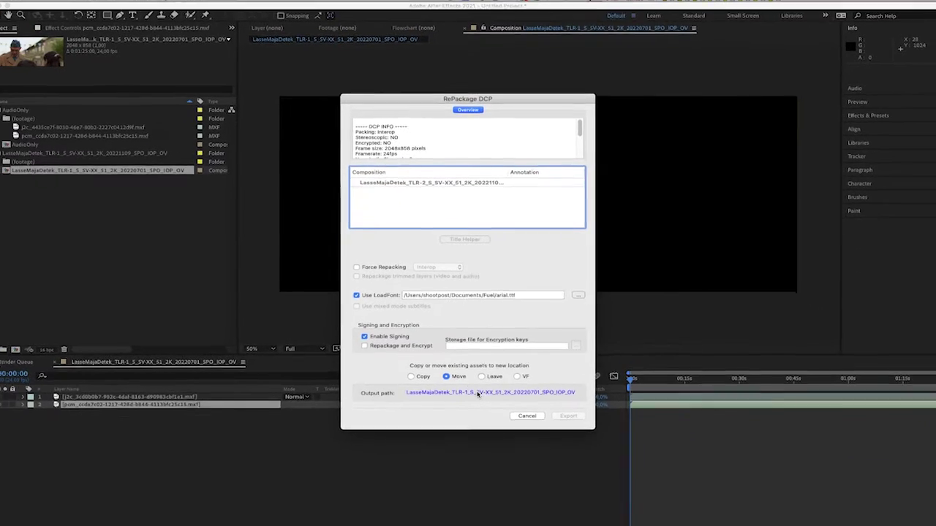
Paste the title as output folder name LasseMajaDetek_TLR-2 and export the repackaged DCP.
click(512, 462)
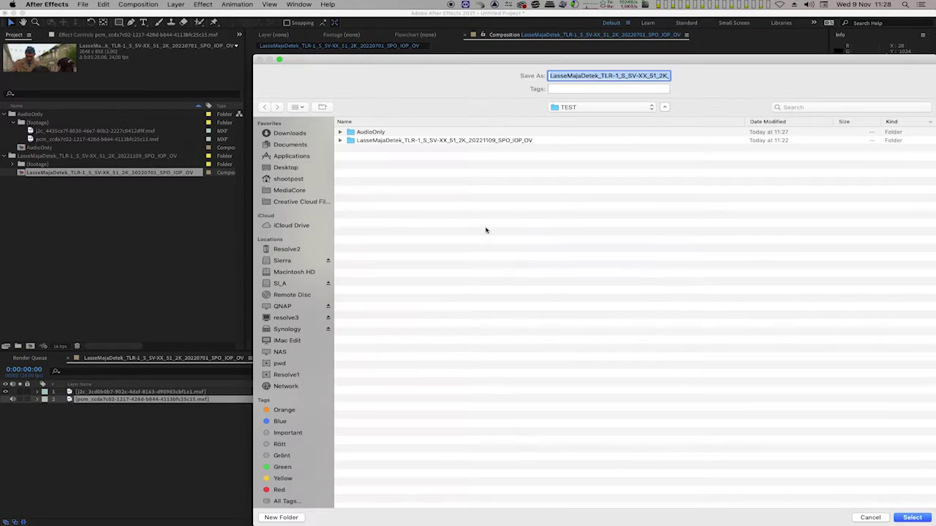
right_click(591, 73)
click(608, 119)
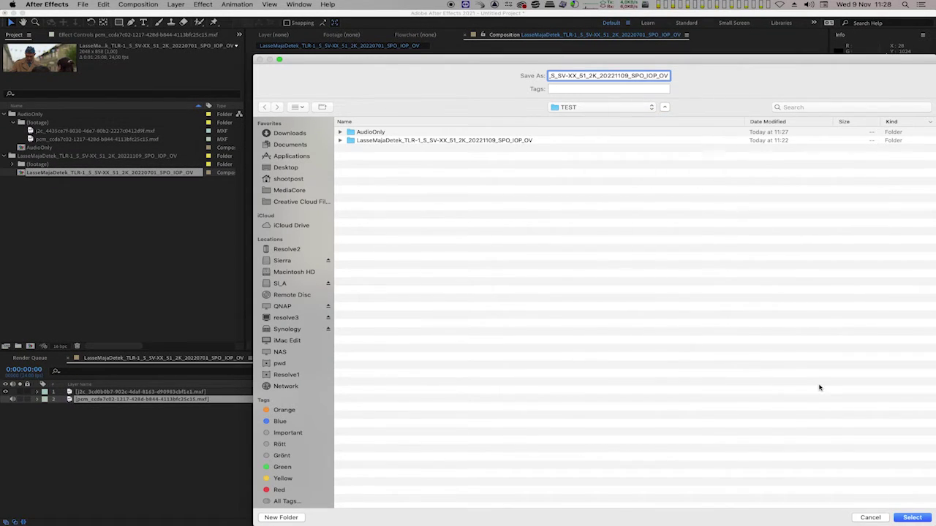
click(911, 517)
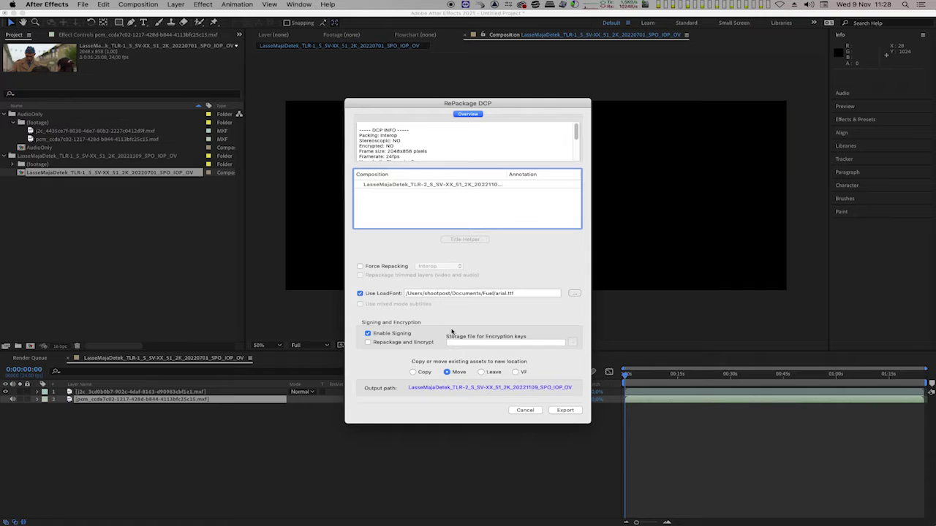
click(565, 410)
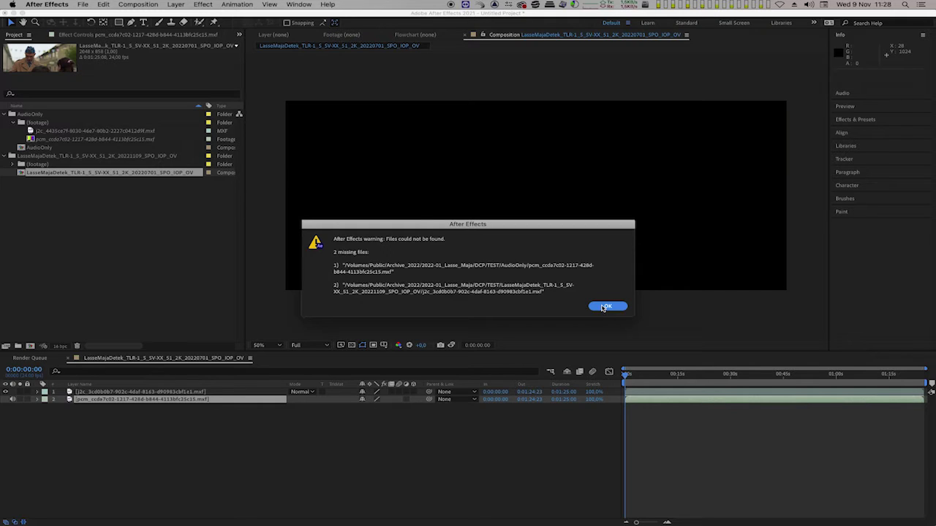
Dismiss the 2-missing-MXF warning and delete all items from the project.
click(602, 308)
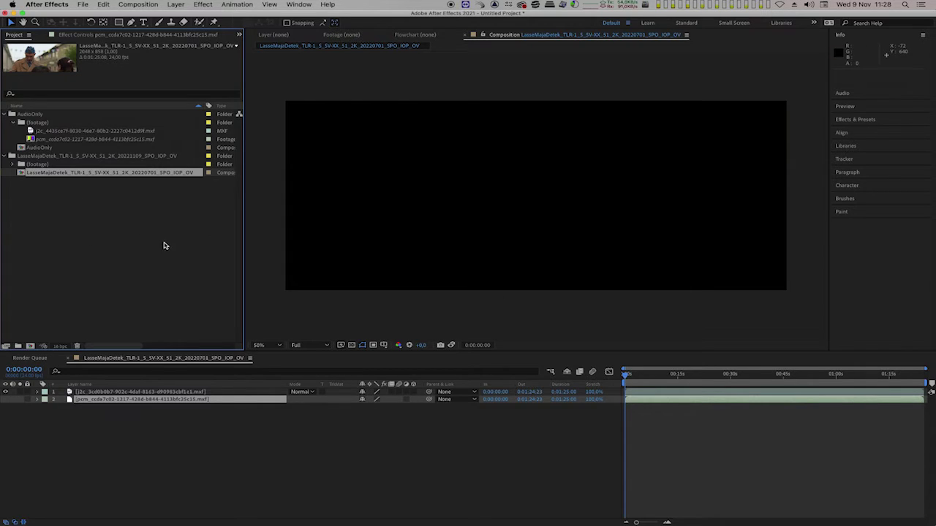
drag(164, 246, 2, 56)
key(Delete)
key(Return)
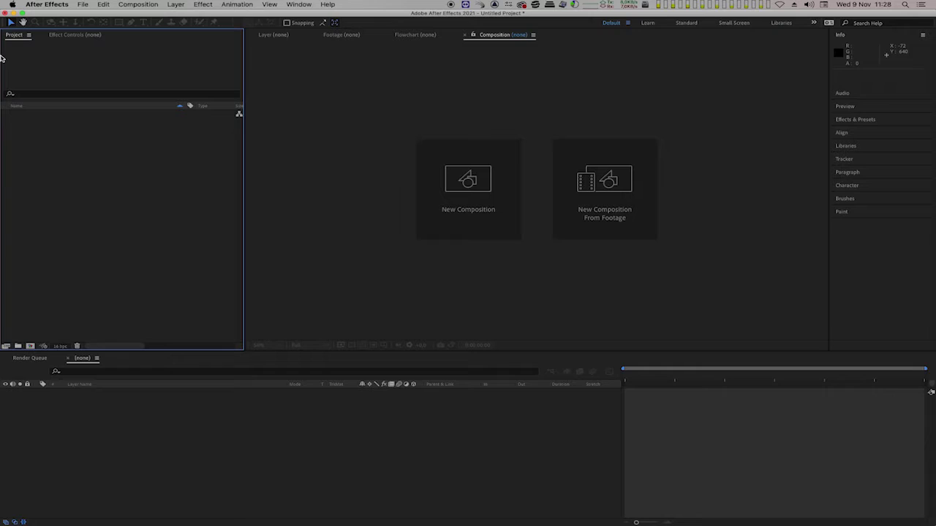
Import the repackaged TLR-2 DCP folder via CuteDCPTools Import DCP.
right_click(57, 184)
mouse_move(77, 224)
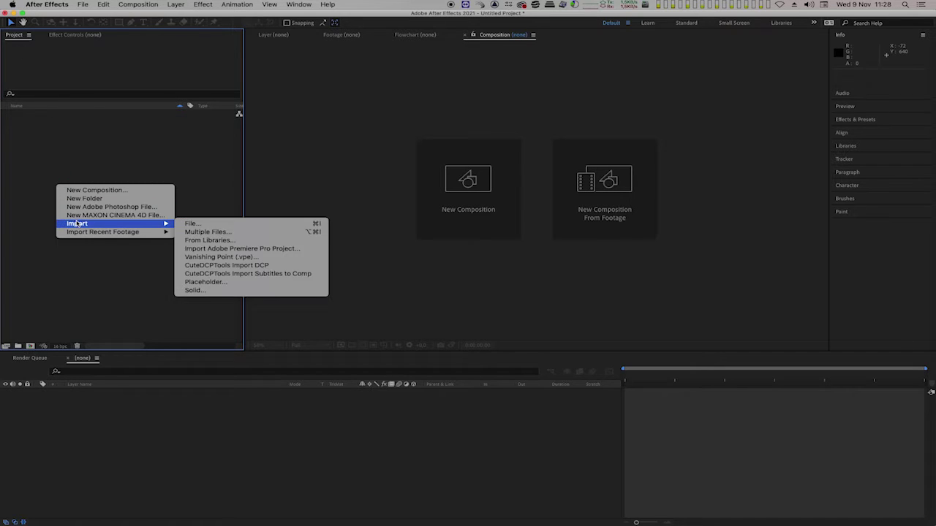
click(308, 263)
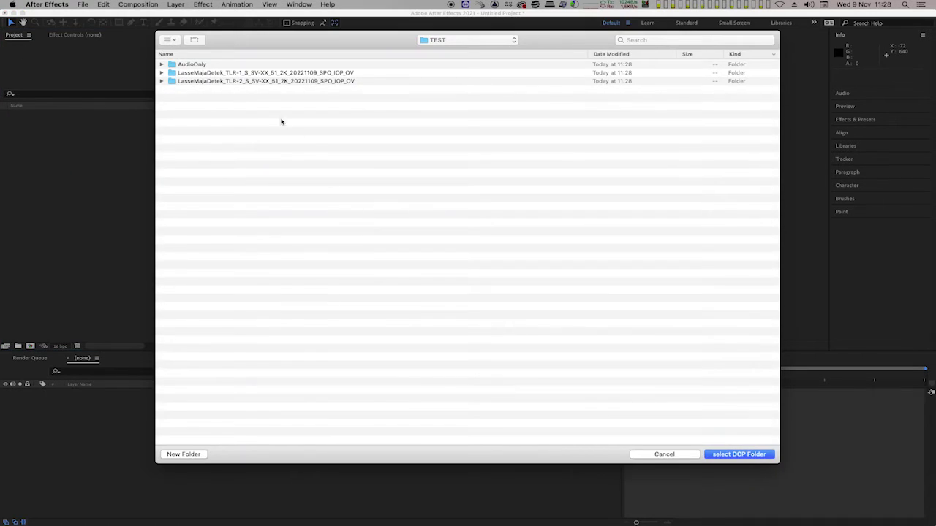
click(247, 82)
click(739, 455)
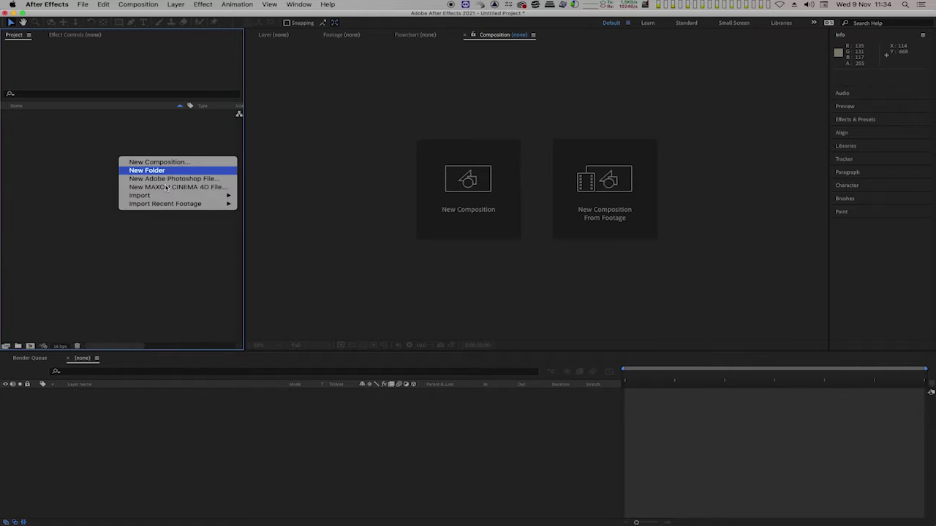
Import the existing TLR-1 trailer DCP folder through the CuteDCPTools picker.
mouse_move(190, 196)
click(365, 237)
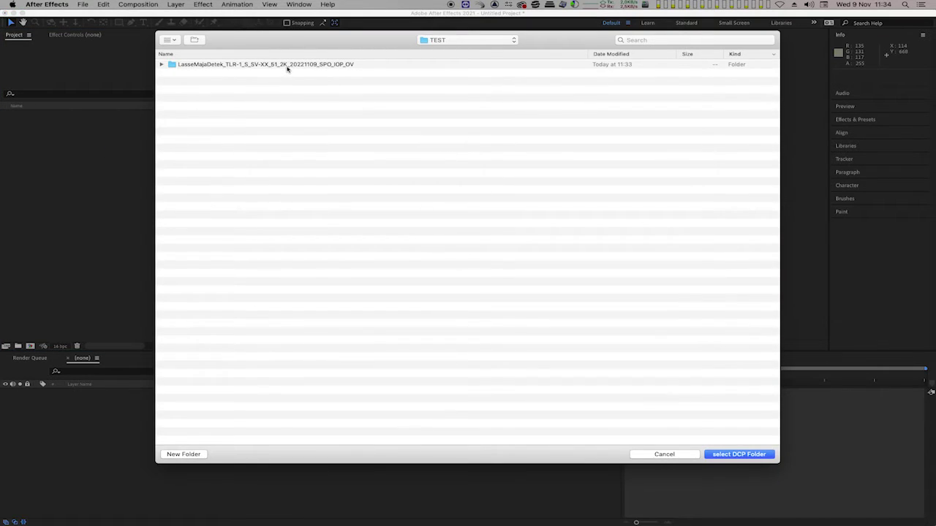
click(287, 66)
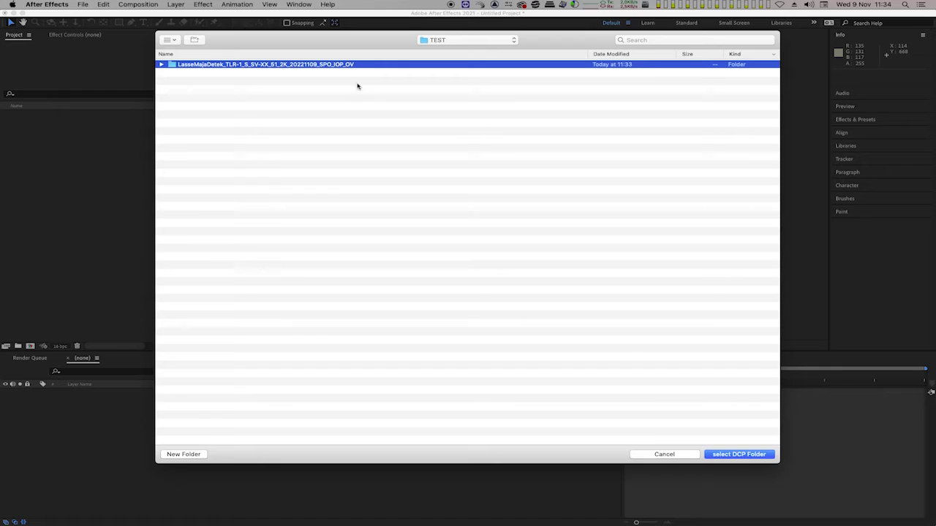
click(742, 454)
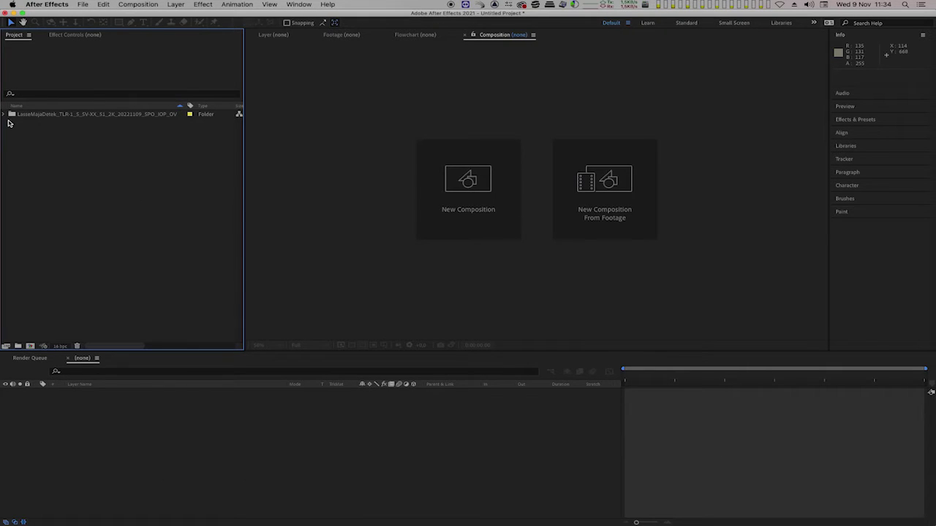
Open the re-imported DCP's composition, now holding only the j2c video layer.
click(5, 115)
double_click(74, 131)
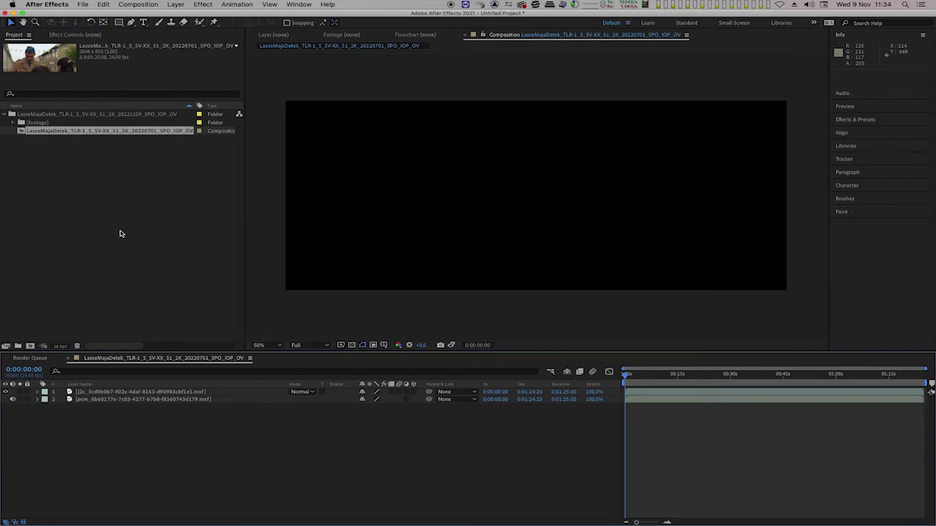
click(119, 401)
Delete the original pcm audio layer and import the six Skorpionen 5.1 WAV files into the project.
key(Delete)
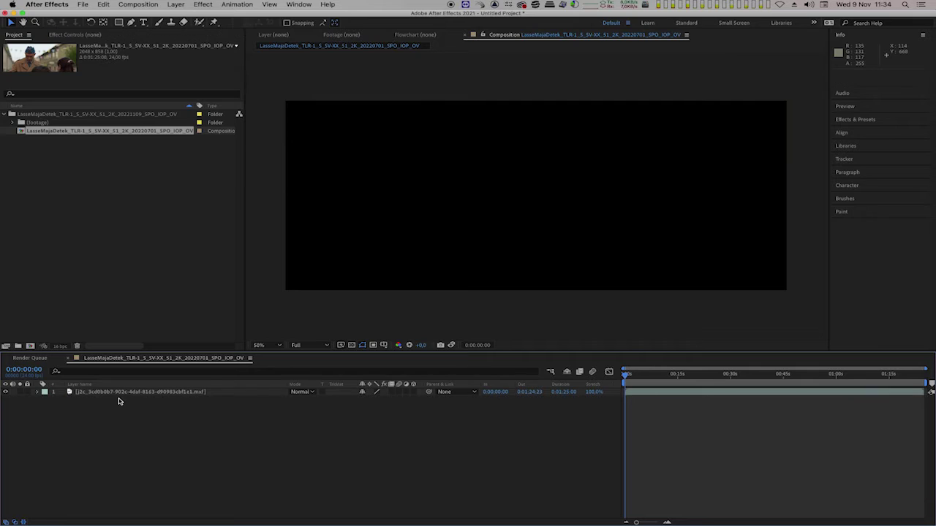
key(super+Tab)
drag(407, 175, 123, 243)
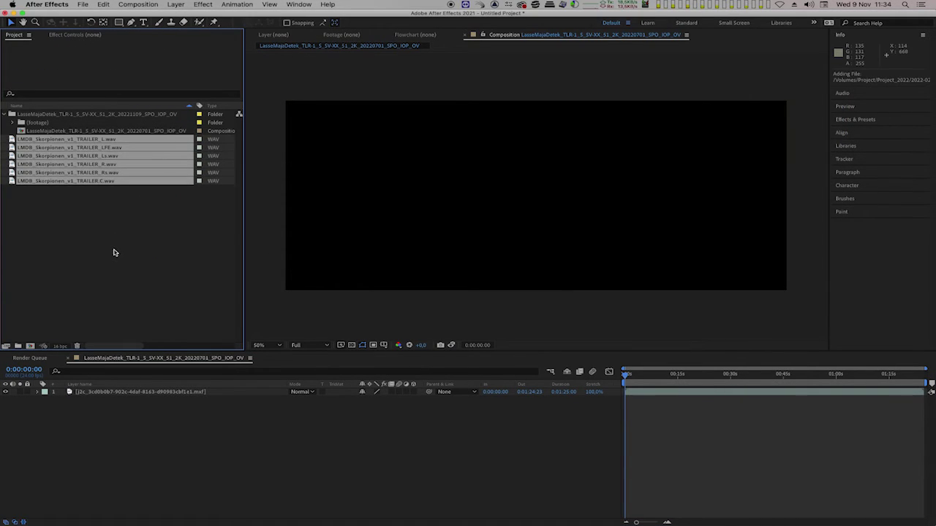
click(114, 248)
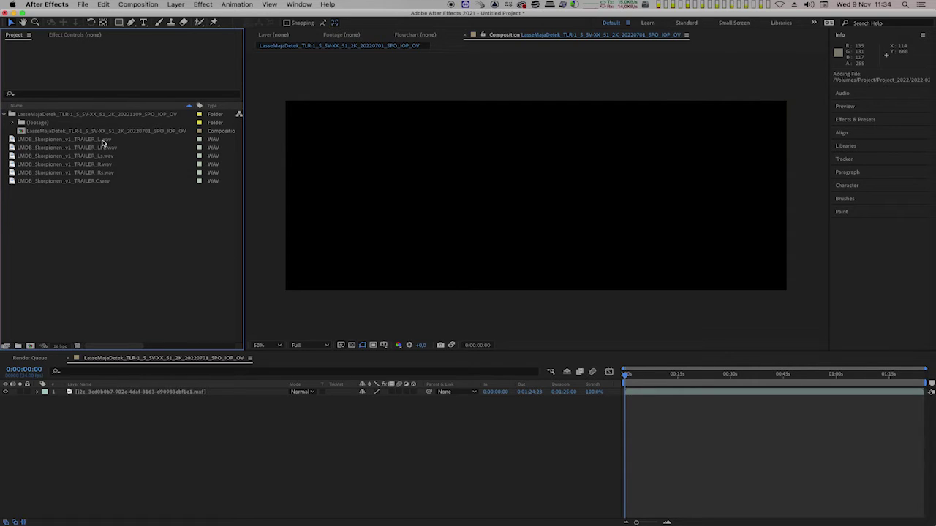
Add the six WAVs (L, R, C, LFE, Ls, Rs) to the TLR-1 composition as layers.
click(109, 141)
super+click(107, 165)
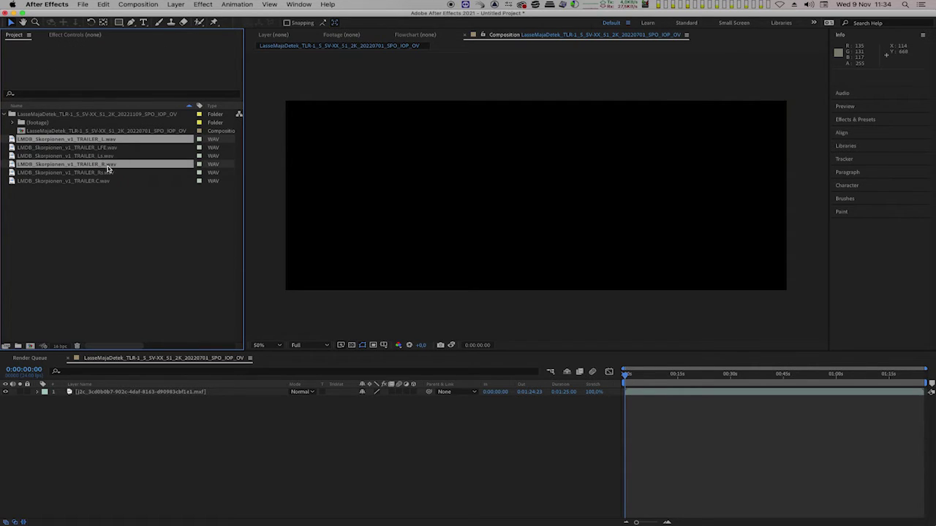
super+click(104, 182)
shift+click(109, 150)
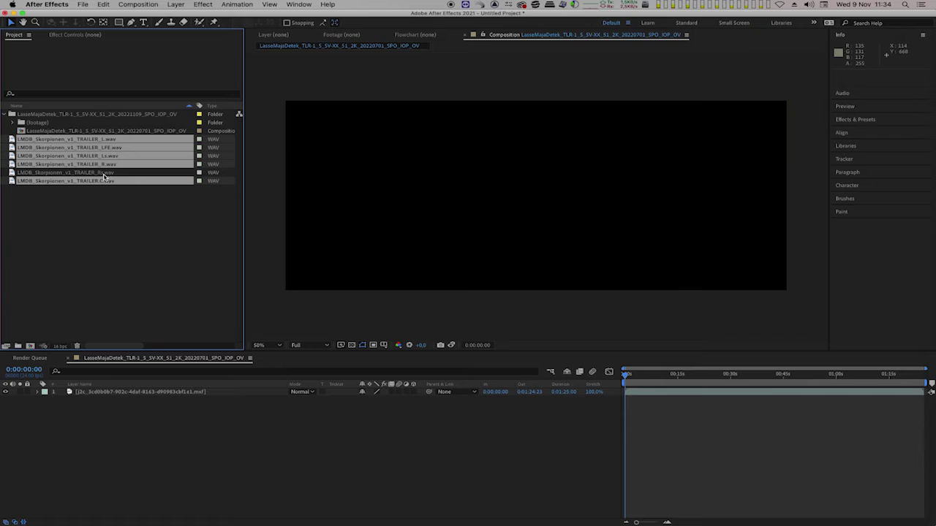
drag(105, 177, 122, 434)
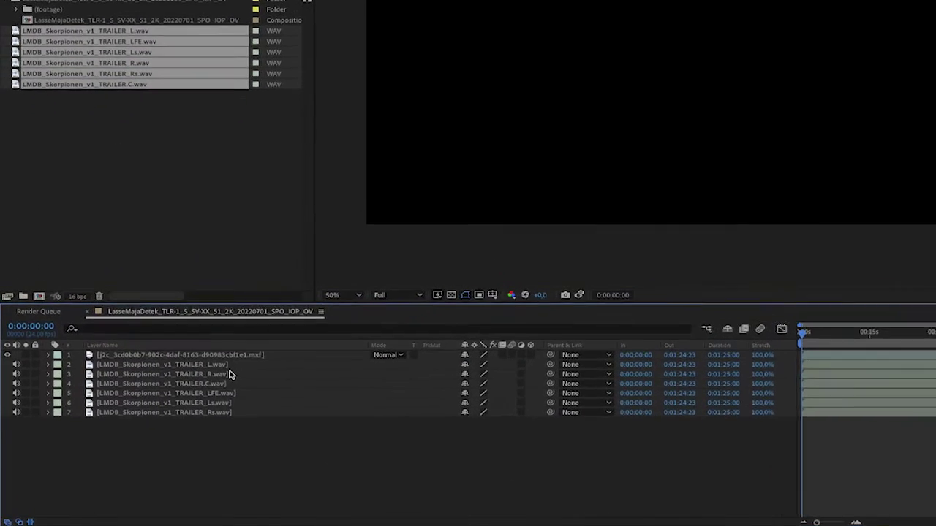
Check the R, C, LFE, Ls and Rs WAV layers in the timeline, then deselect all.
click(172, 407)
click(255, 361)
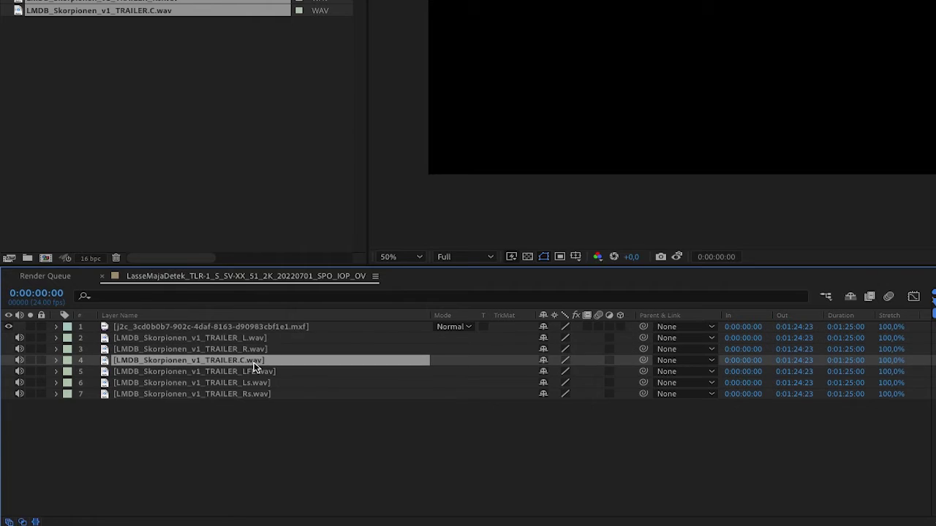
click(255, 372)
click(254, 383)
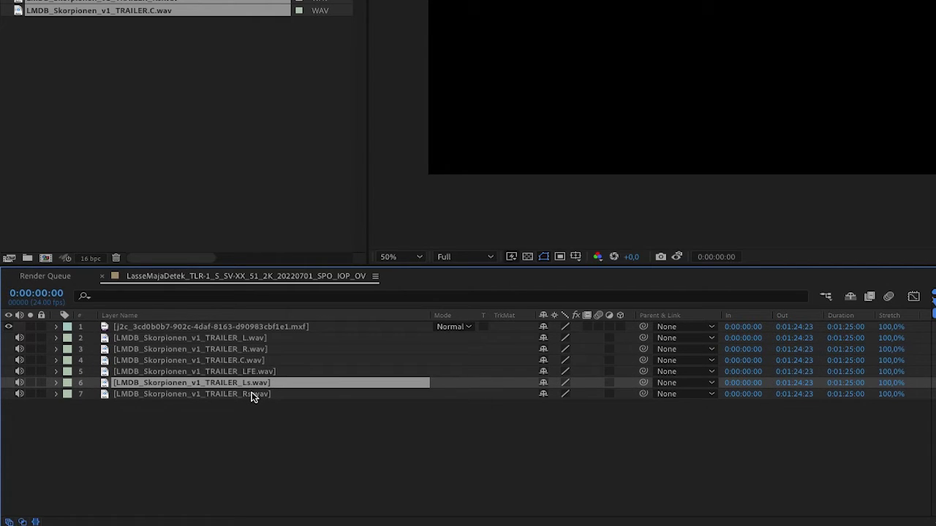
click(252, 394)
click(887, 439)
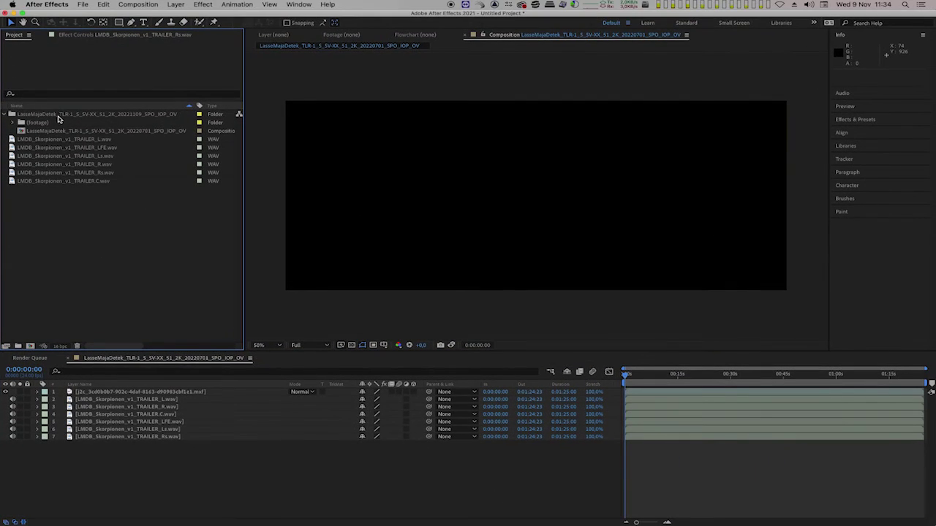
Start a CuteDCPTools RePackage export for the selected DCP folder.
click(63, 115)
click(90, 5)
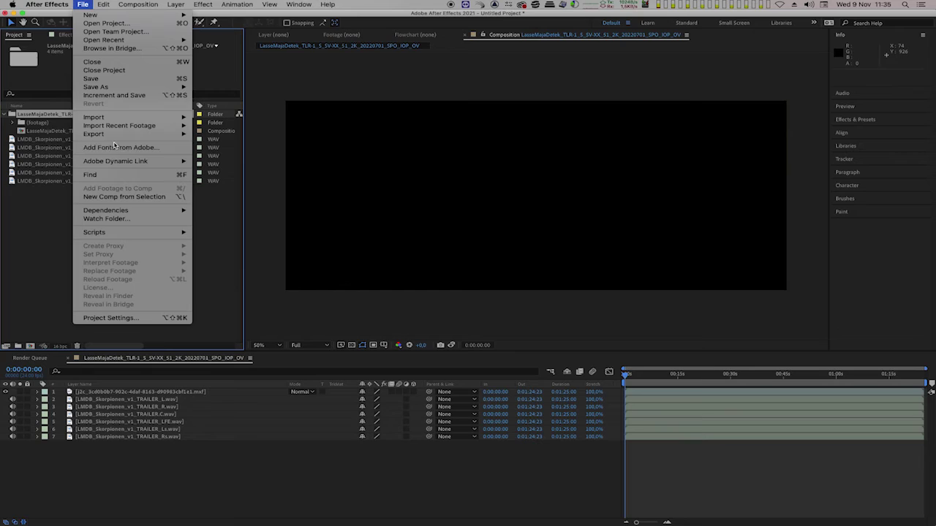
mouse_move(121, 135)
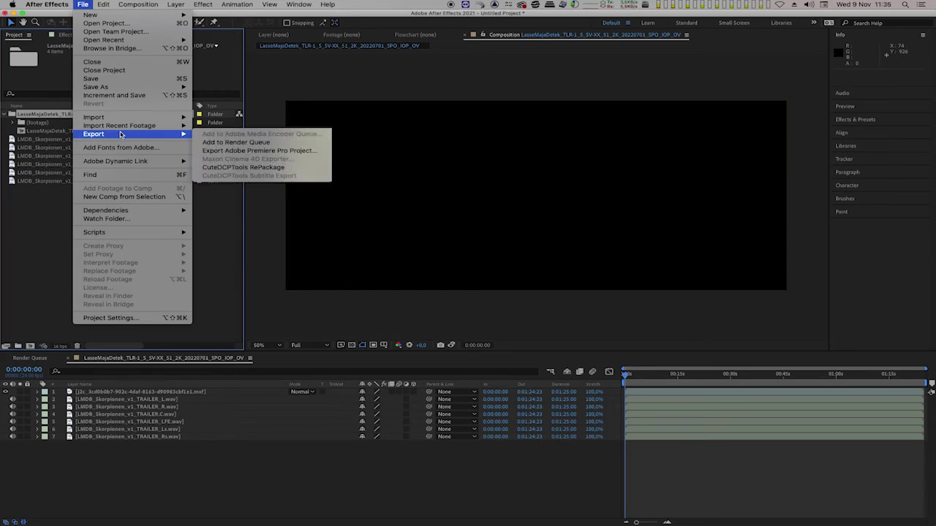
click(232, 168)
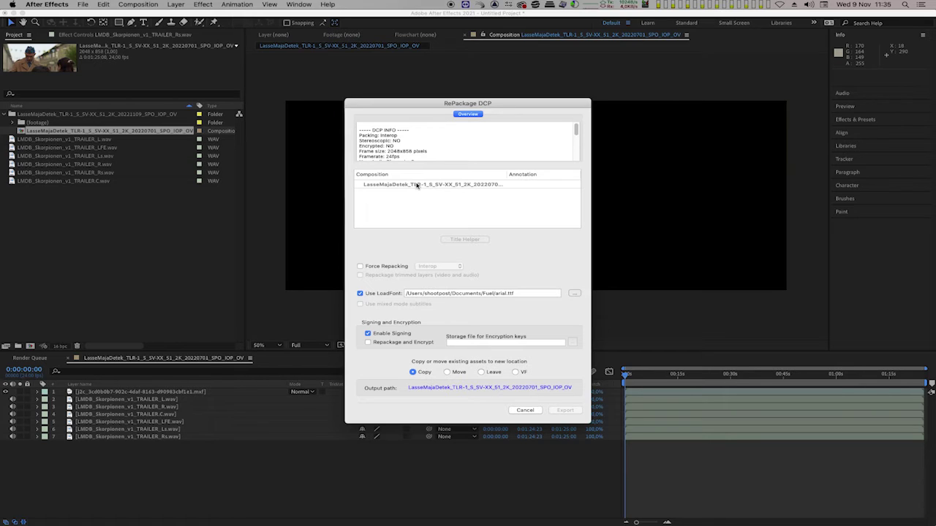
In the Title Helper, set the content version to 2 for a LasseMajaDetek_TLR-2 title.
click(416, 185)
click(463, 240)
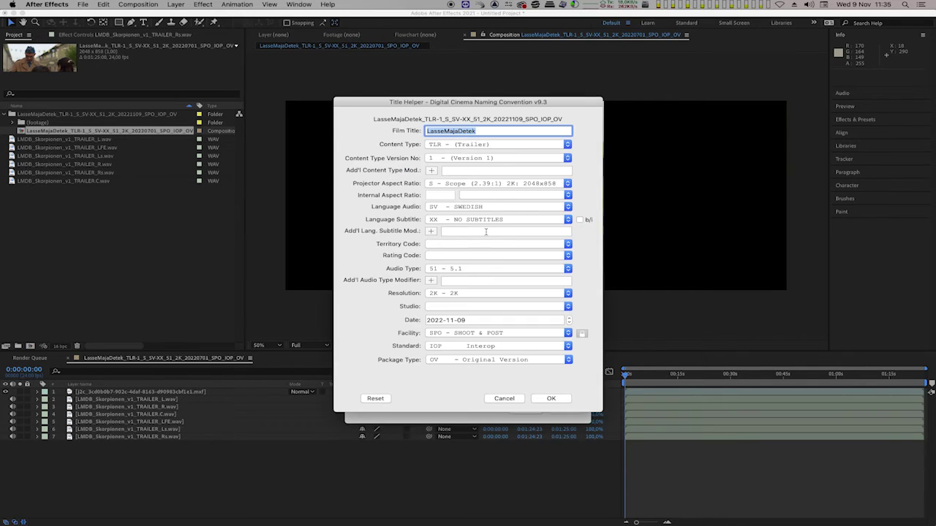
click(447, 155)
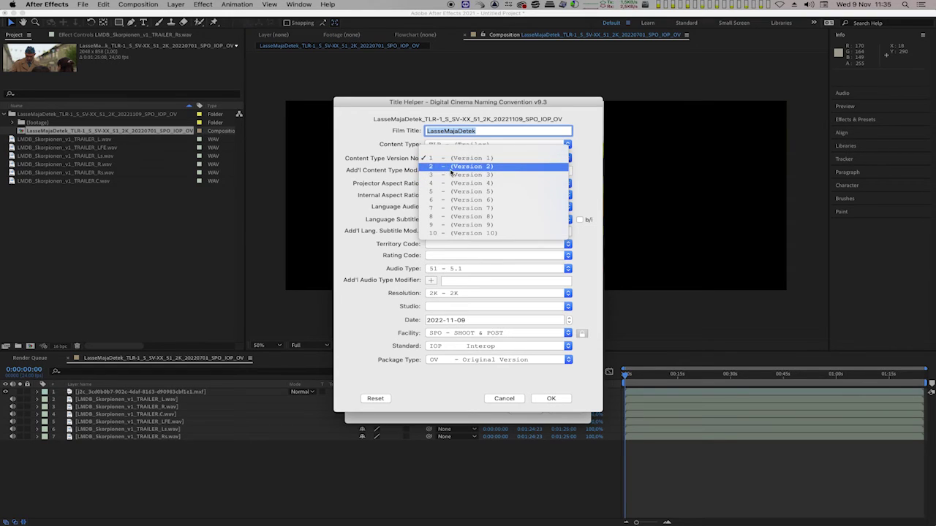
click(453, 166)
click(552, 399)
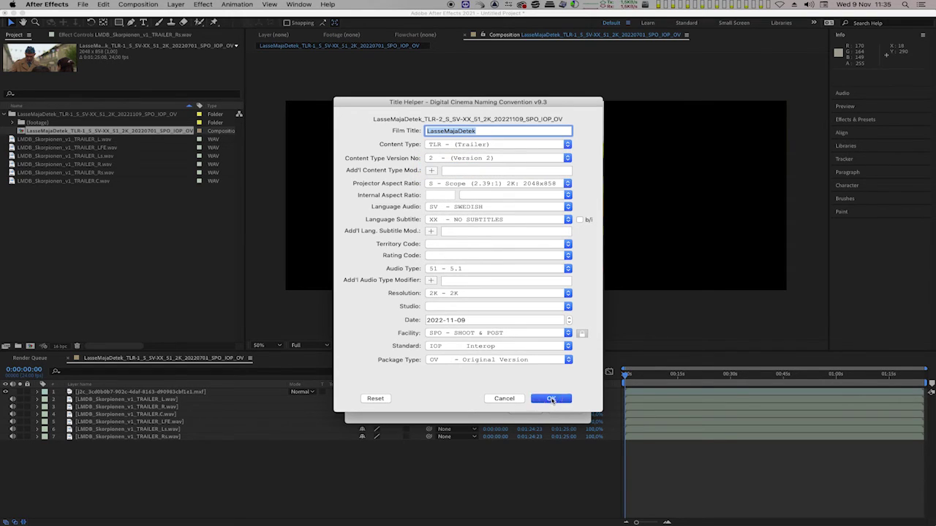
Copy the composition's new TLR-2 title text.
click(423, 187)
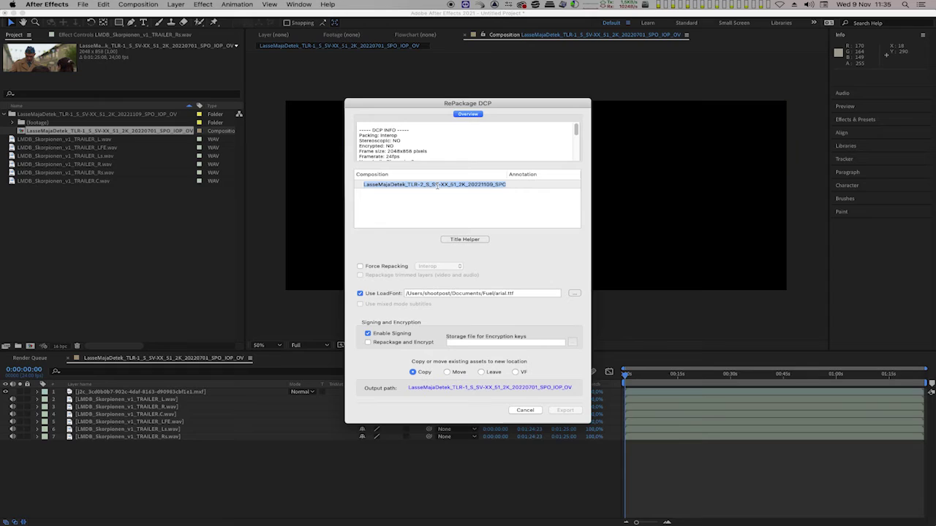
click(434, 188)
right_click(437, 188)
key(Return)
click(420, 207)
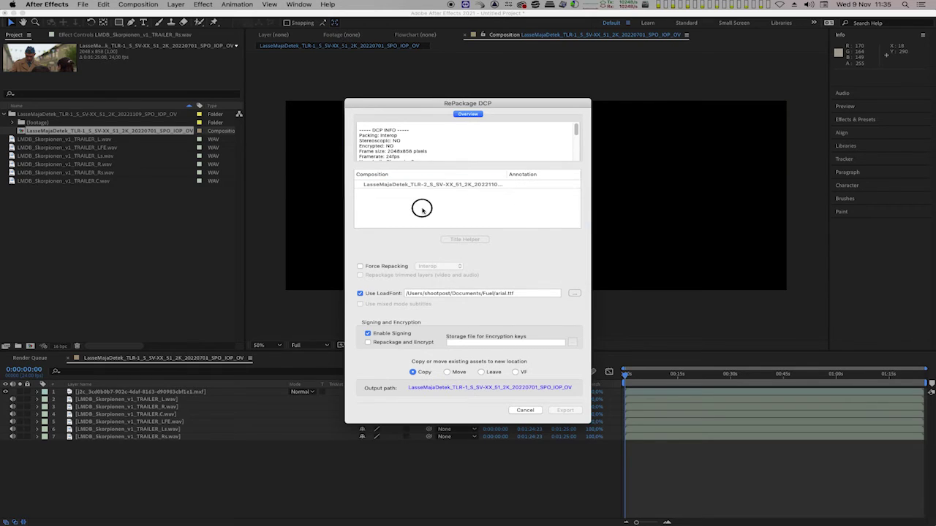
Choose Move, set the output folder named after the TLR-2 title, and export the repackaged DCP.
click(447, 373)
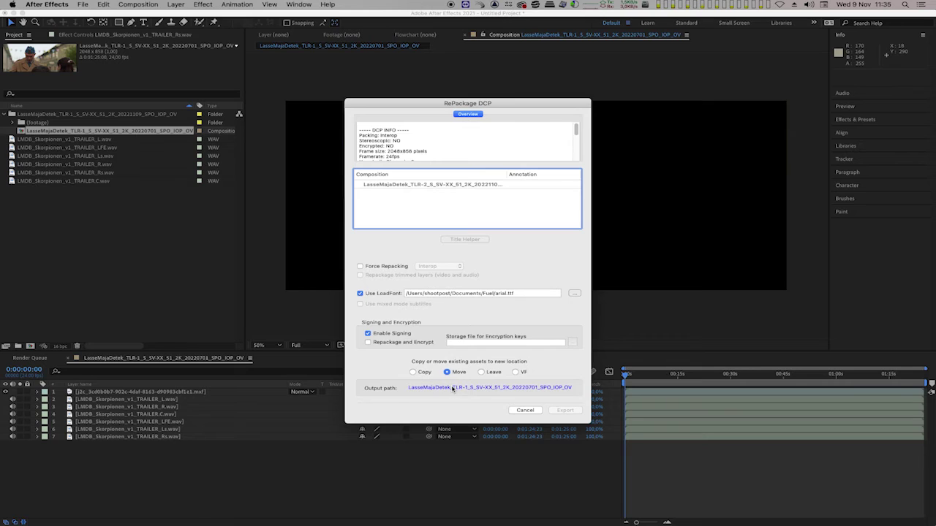
click(452, 388)
right_click(577, 76)
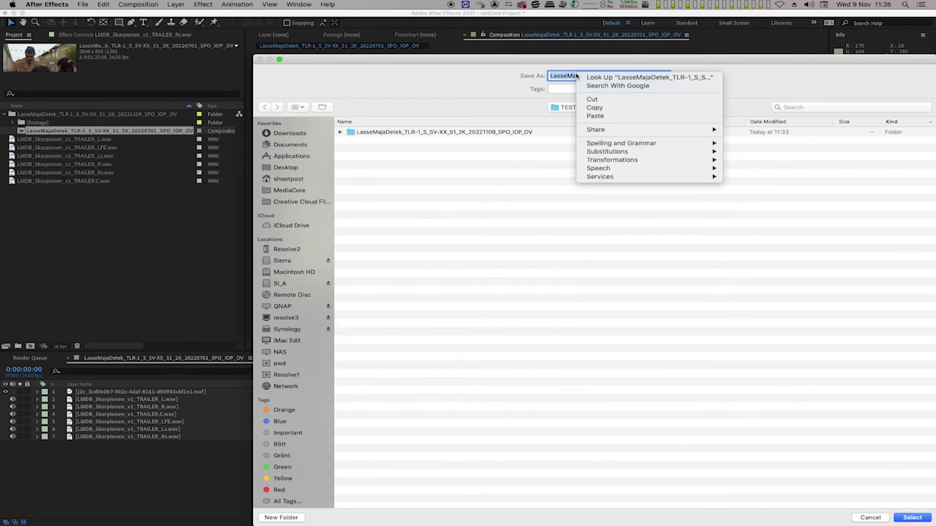
click(607, 113)
click(918, 521)
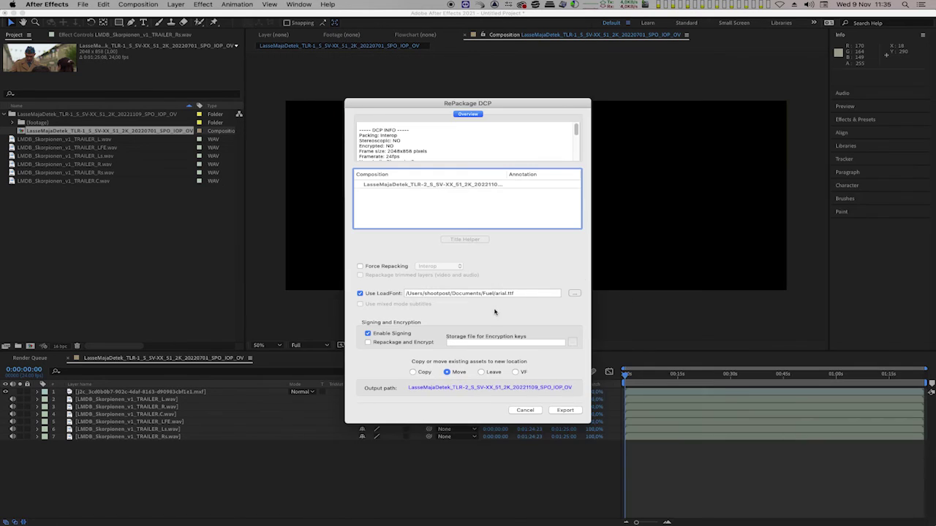
click(564, 410)
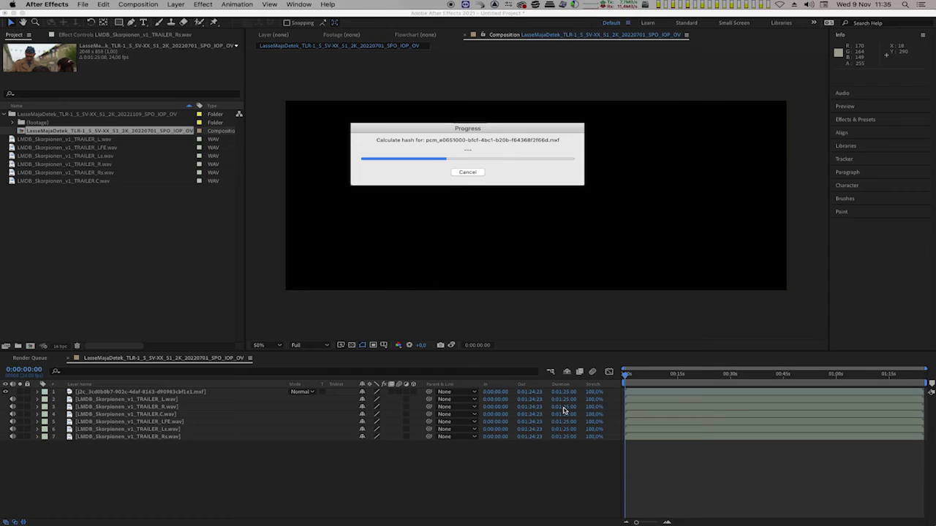
Dismiss the export message and delete all items from the project.
click(606, 290)
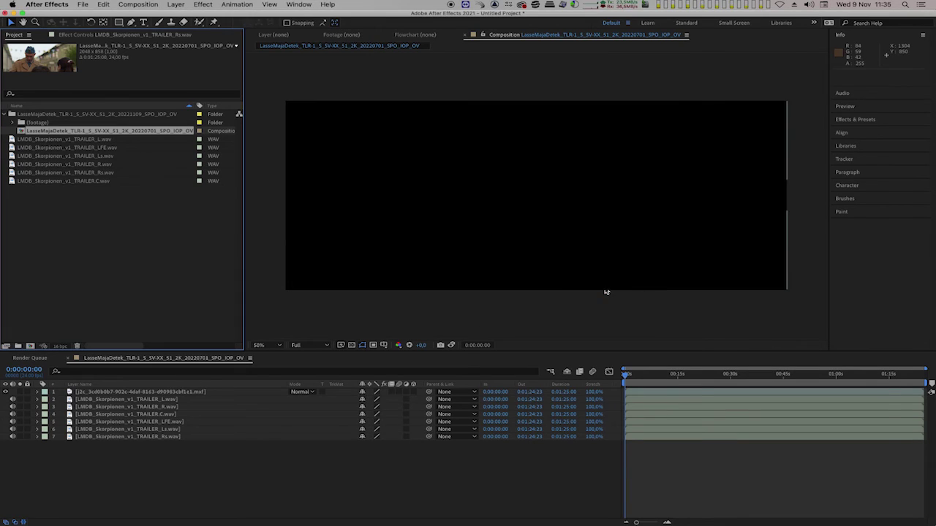
click(109, 221)
key(super+a)
key(Delete)
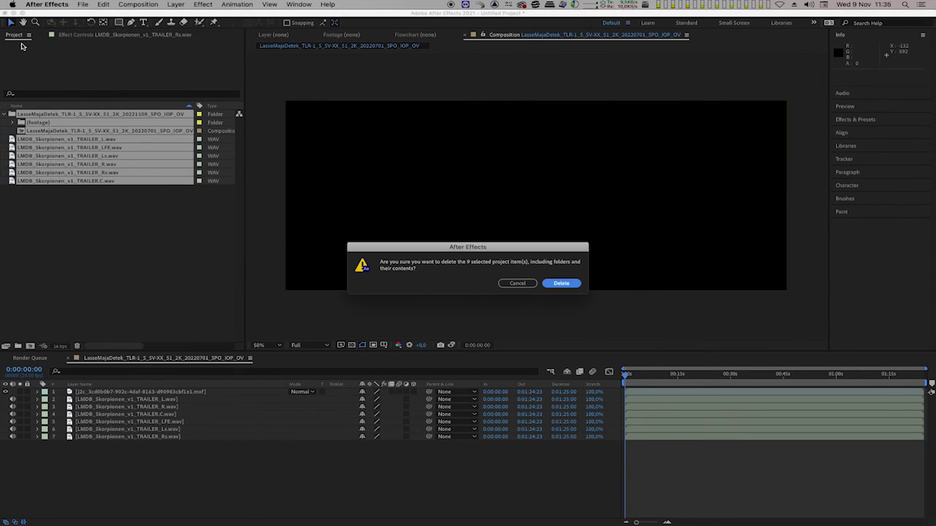
key(Return)
Import the TLR-2 DCP folder via CuteDCPTools Import DCP and expand it to its composition.
right_click(43, 134)
mouse_move(66, 170)
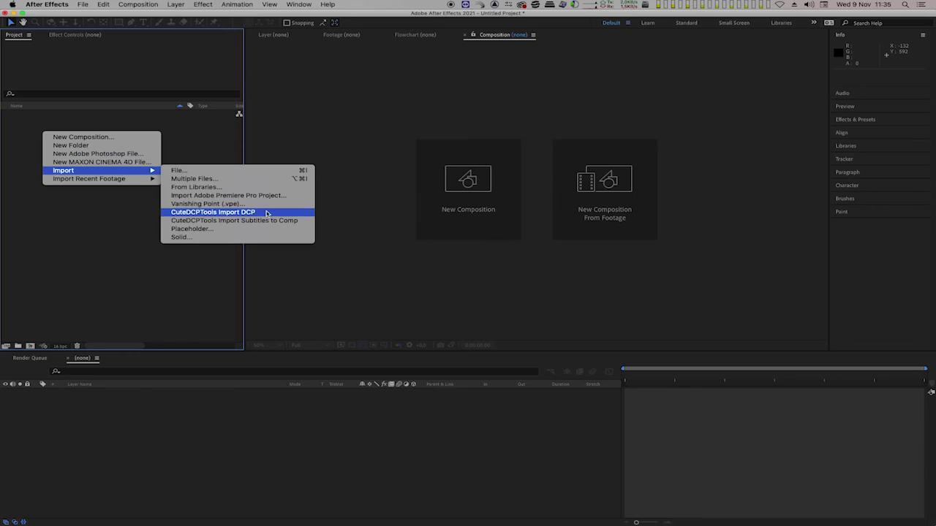
click(220, 213)
click(267, 73)
click(752, 456)
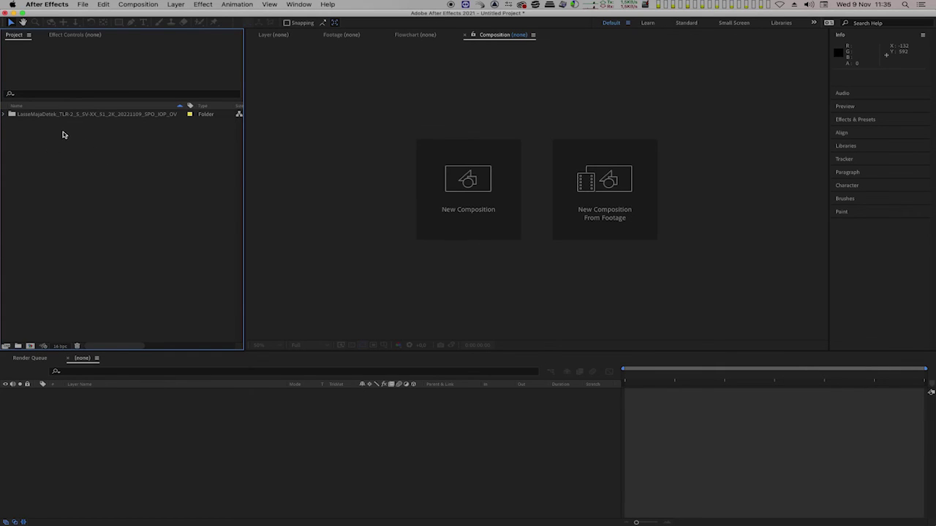
click(4, 114)
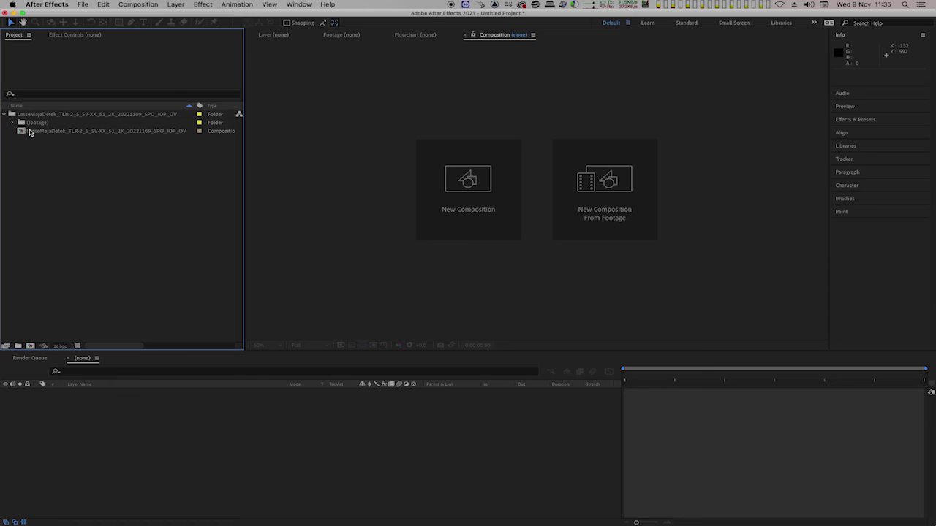
click(84, 134)
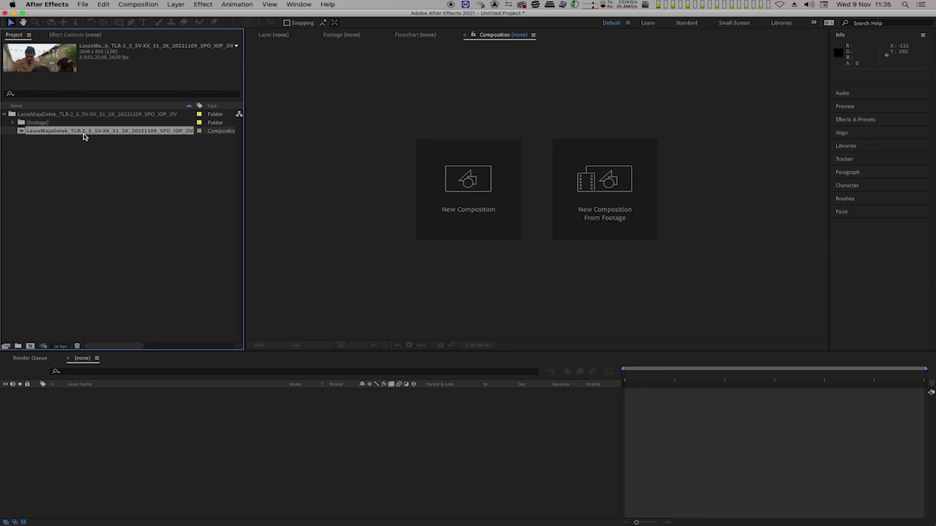